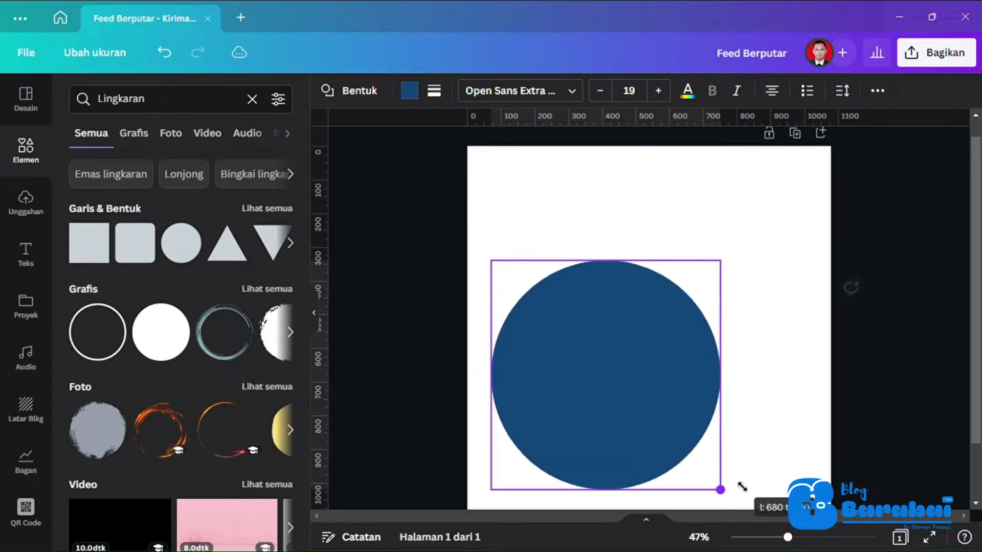
- Enlarge the blue circle to about 829 px in diameter and centre it horizontally in the lower part of the page
drag(647, 428, 690, 435)
drag(778, 279, 809, 231)
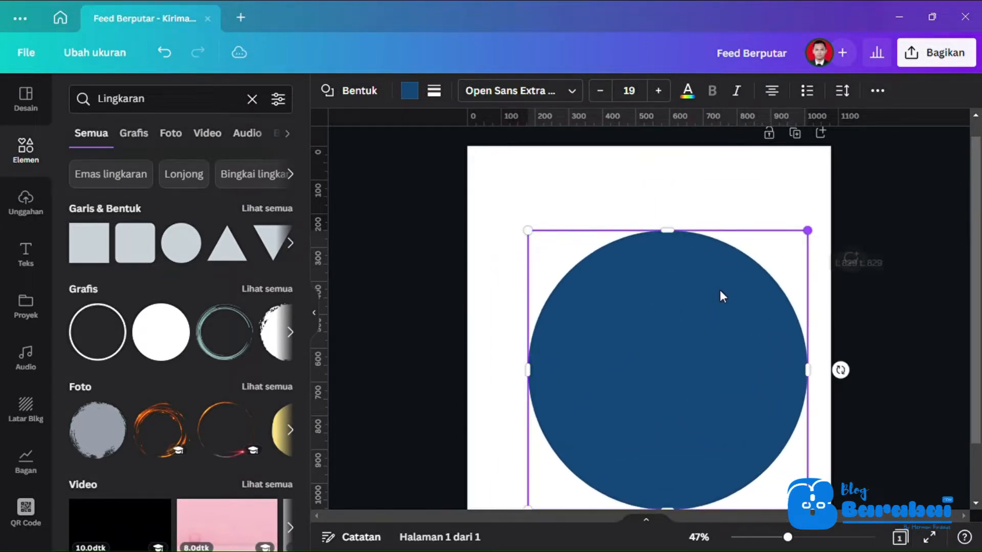
drag(675, 333, 672, 339)
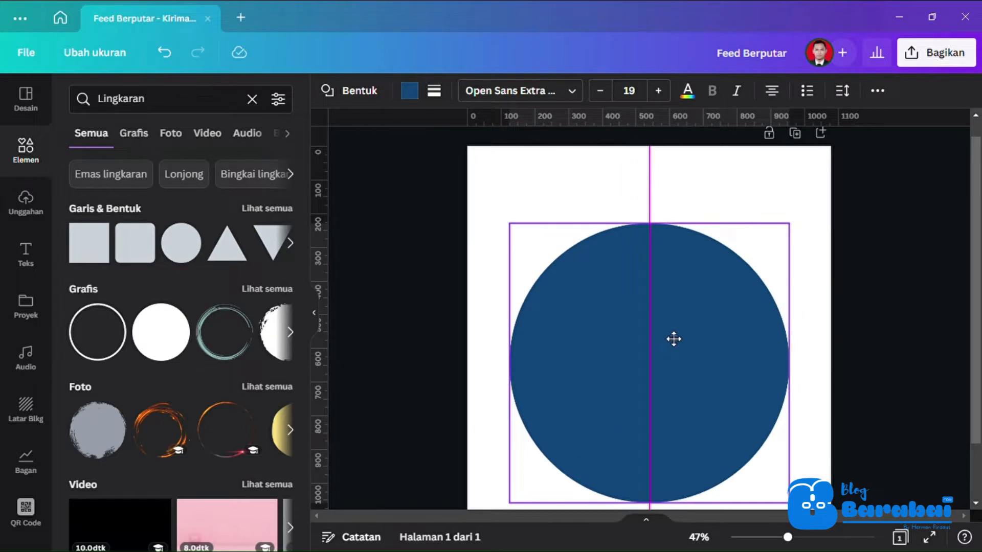
drag(674, 339, 673, 338)
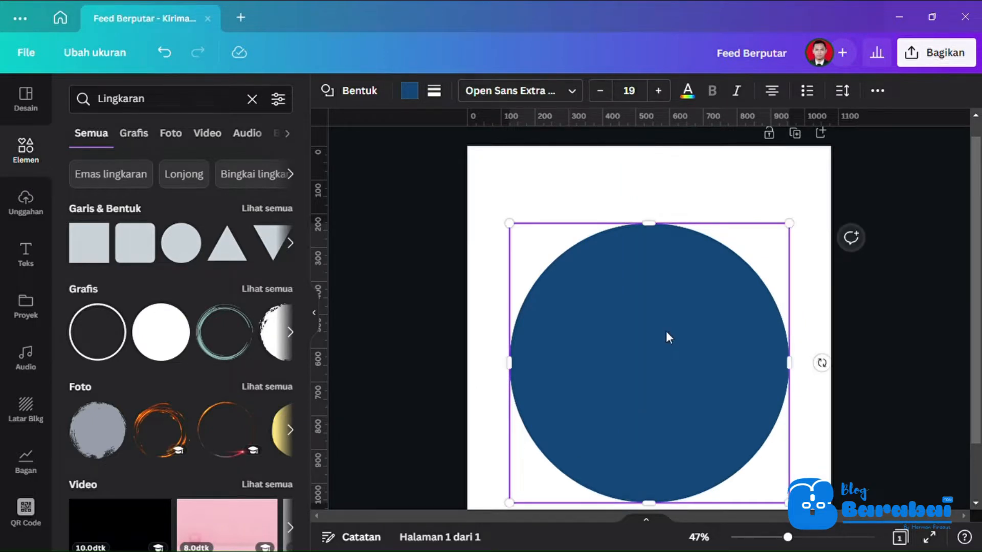
- Search the elements for "line" among graphics only and add a plain thin straight line to the page
click(253, 99)
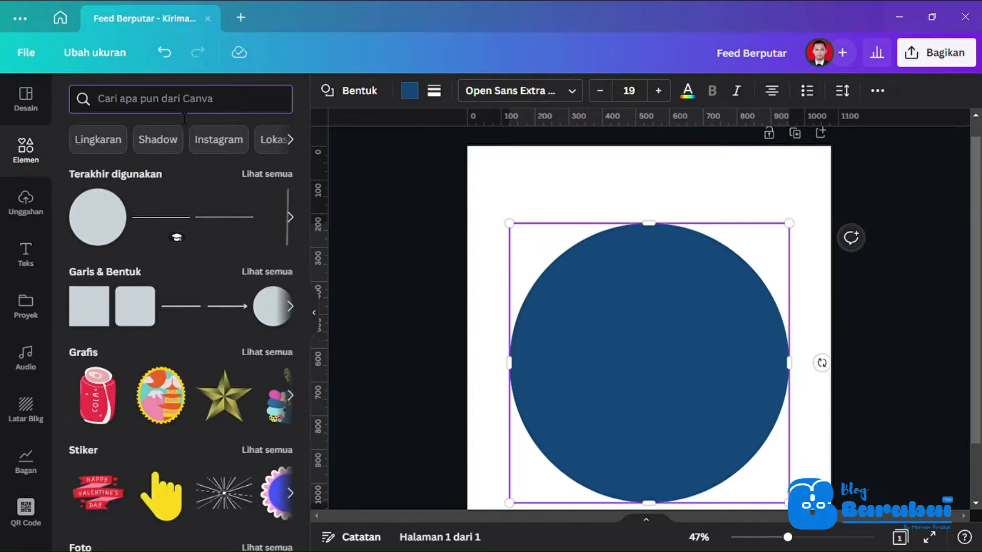
text(line)
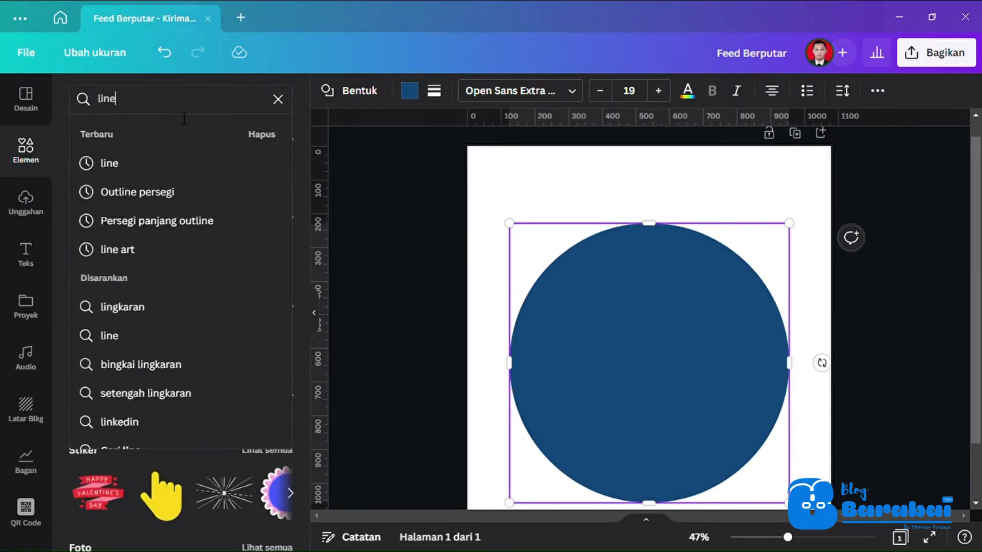
click(107, 163)
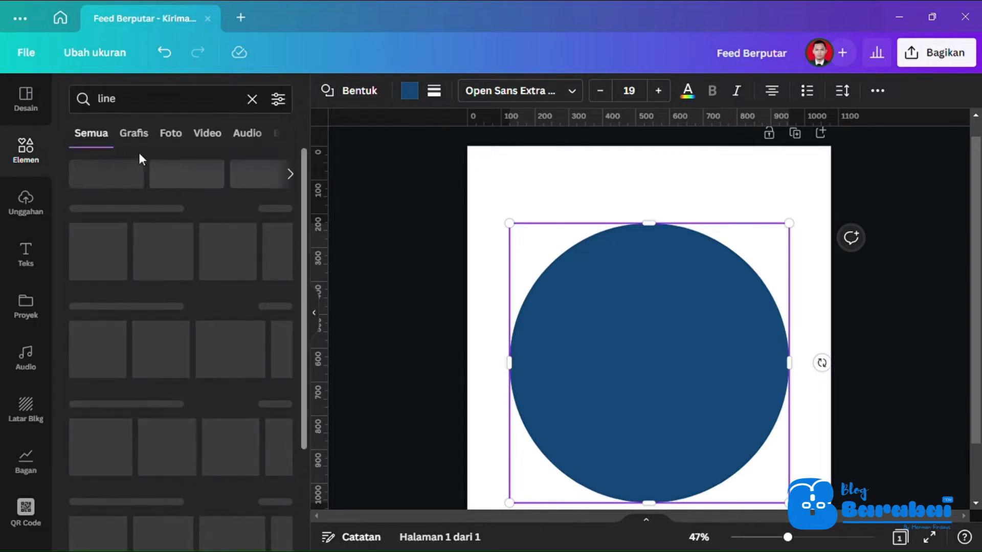
click(146, 138)
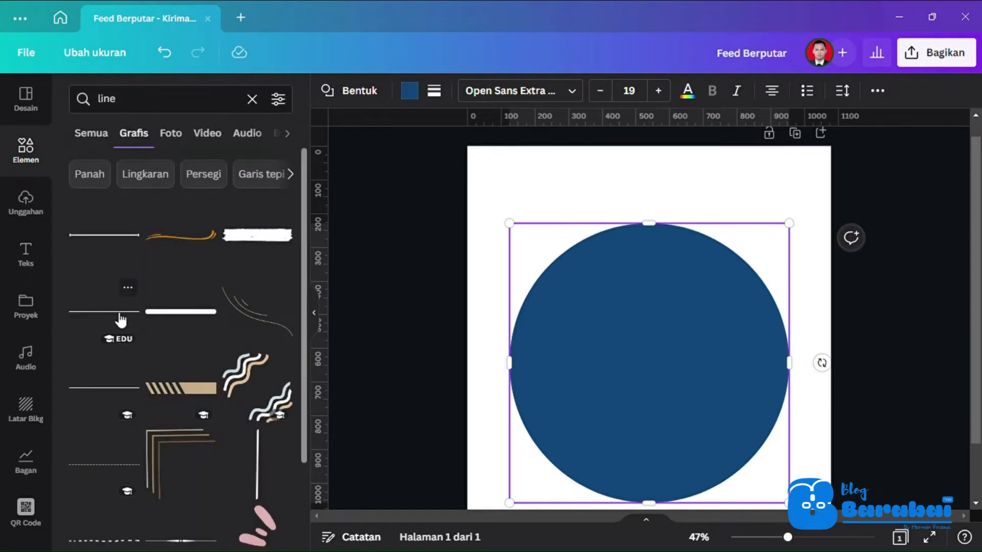
click(106, 322)
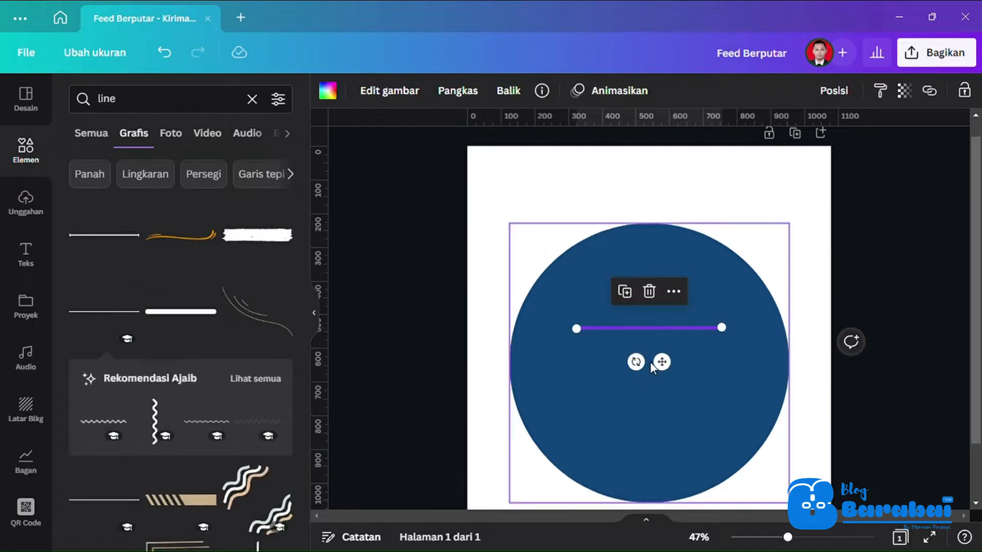
- Stretch the line horizontally across the full diameter of the circle and colour it white
drag(661, 361, 606, 402)
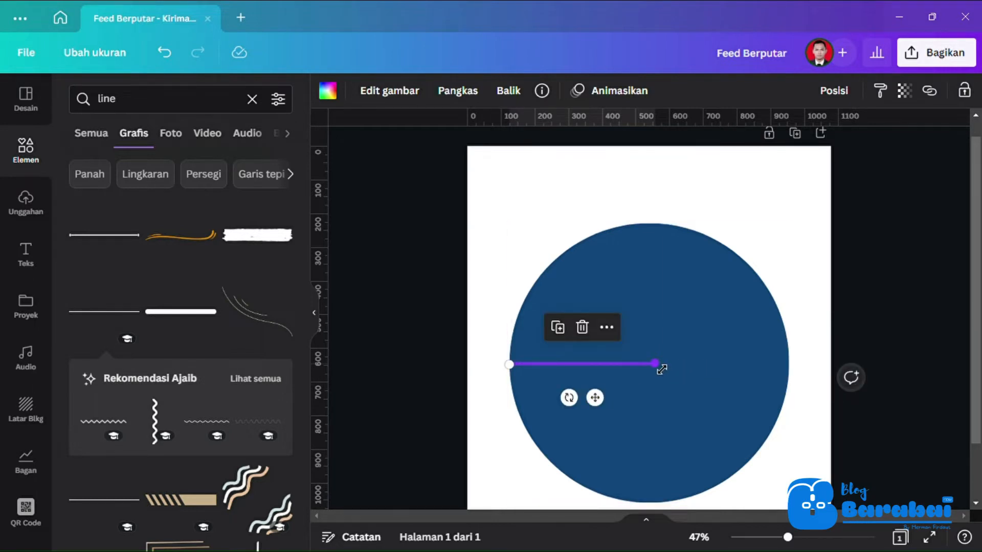
drag(662, 369, 788, 363)
click(329, 90)
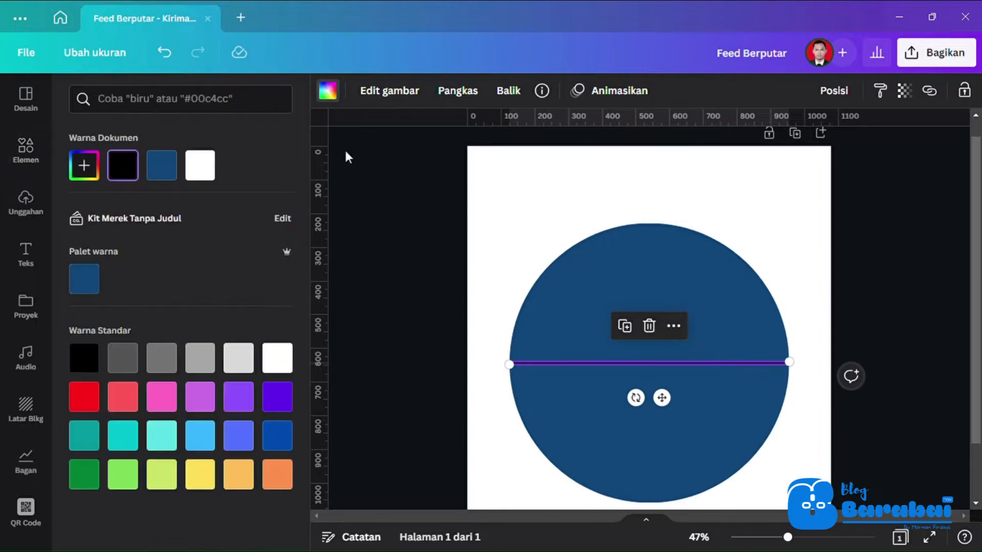
click(216, 174)
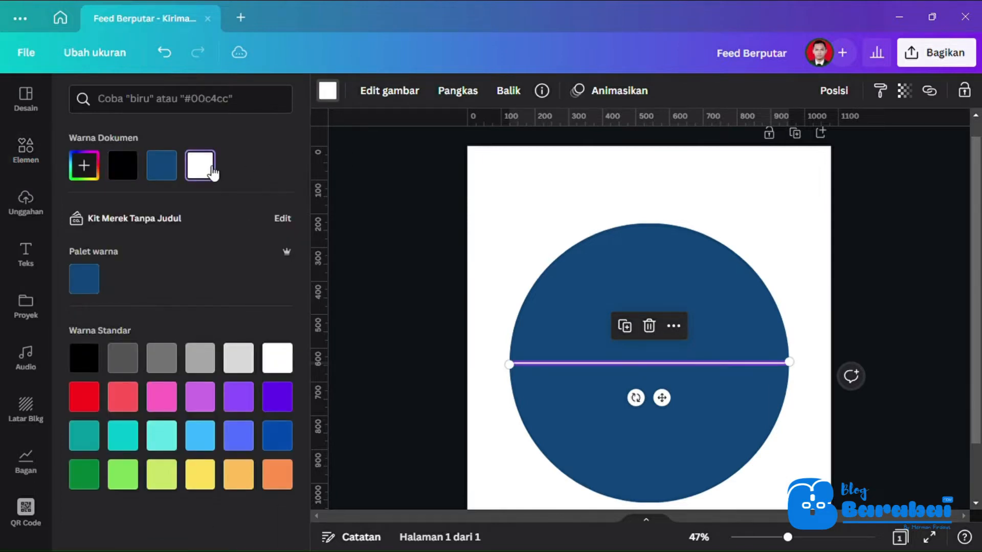
- Duplicate the white line and rotate the copy to vertical through the circle's centre
click(625, 326)
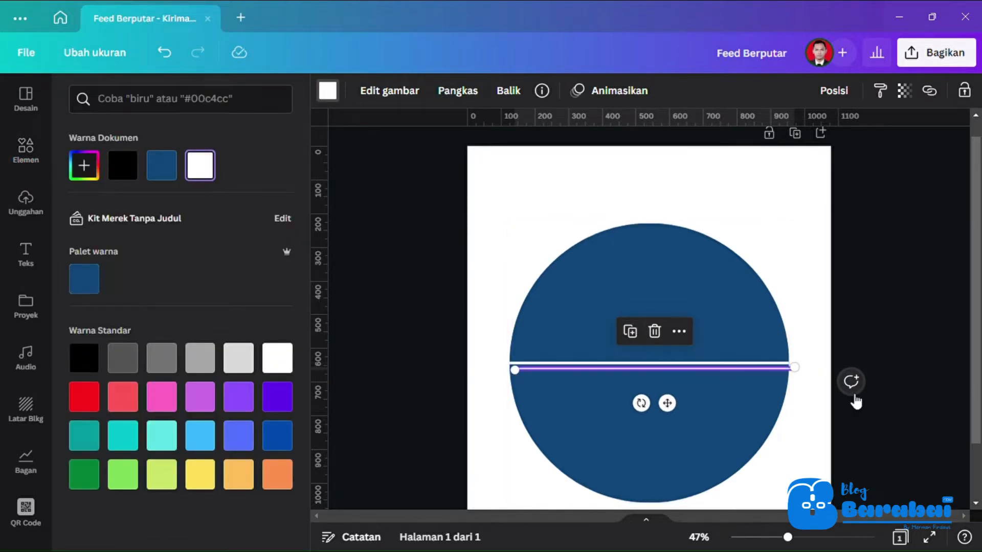
drag(641, 403, 652, 341)
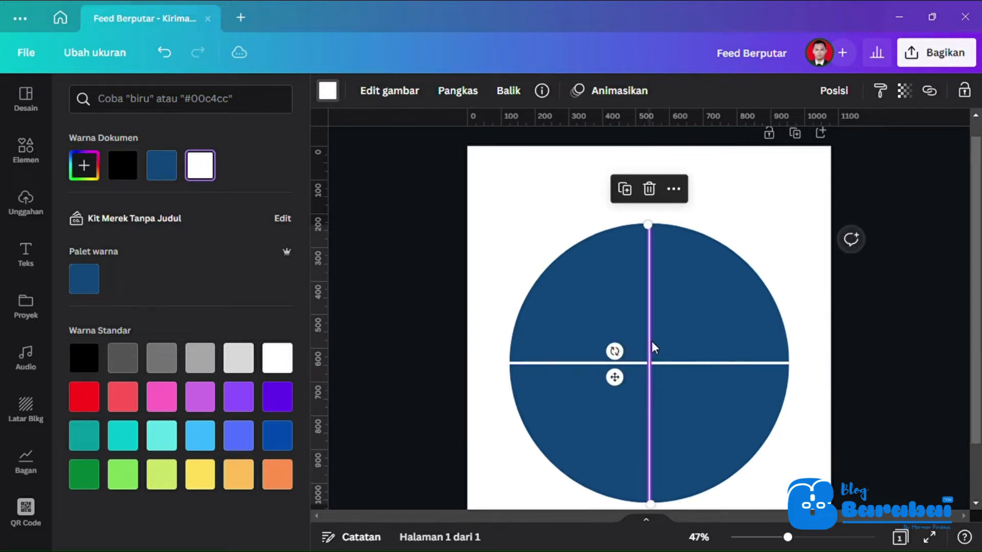
- Group the two crossing lines and add a copy rotated diagonally to divide the circle into eight equal sectors
shift+click(679, 363)
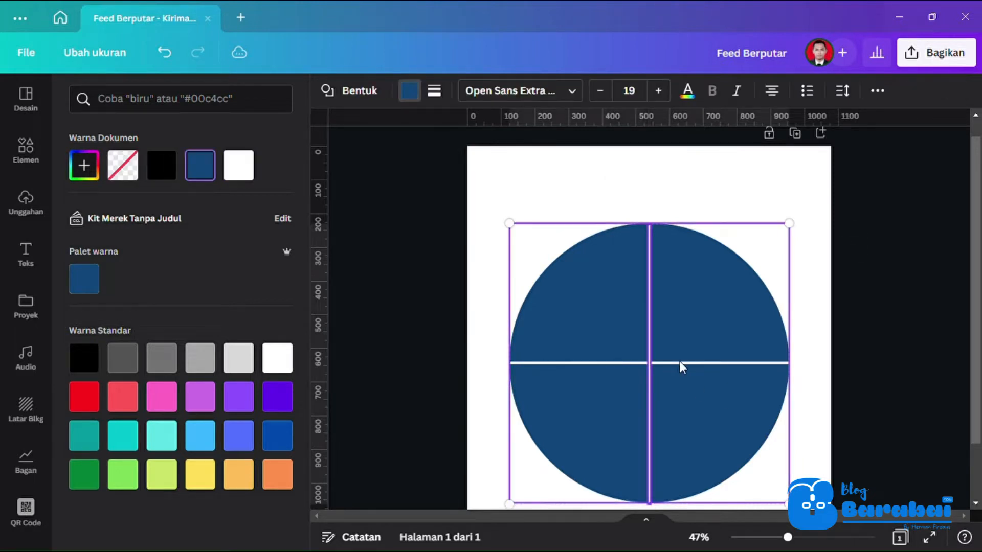
click(729, 303)
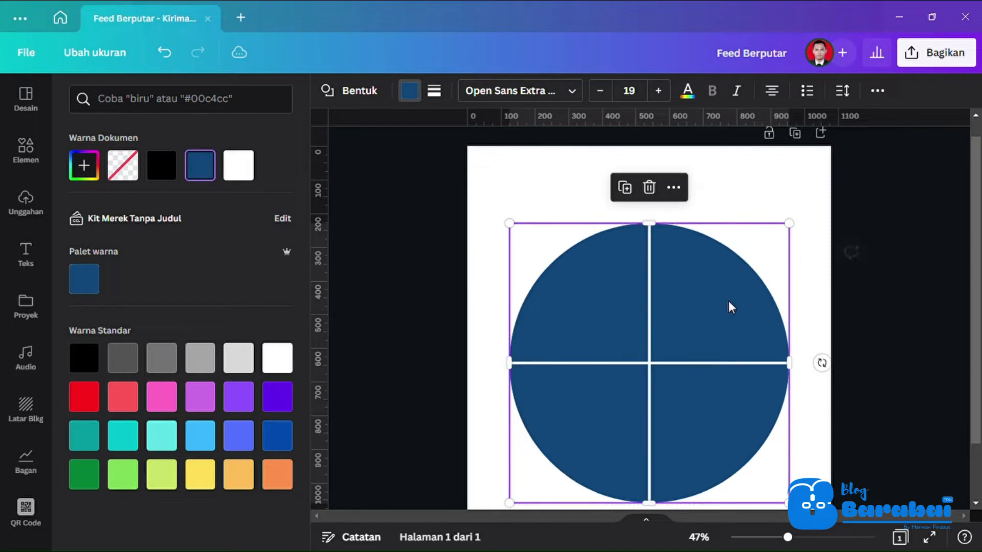
click(724, 192)
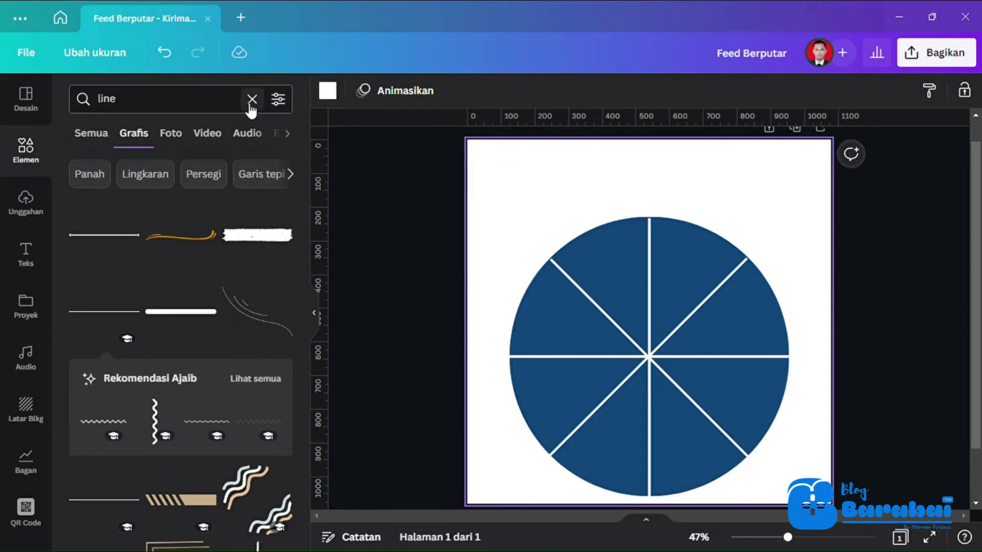
- Clear the element search and ungroup the two diagonal lines on the wheel
click(252, 98)
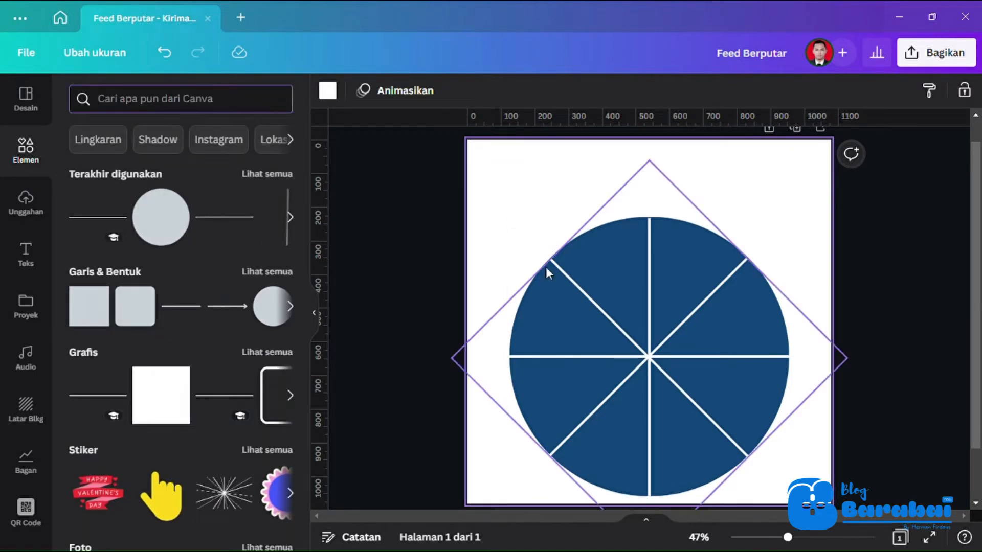
click(609, 247)
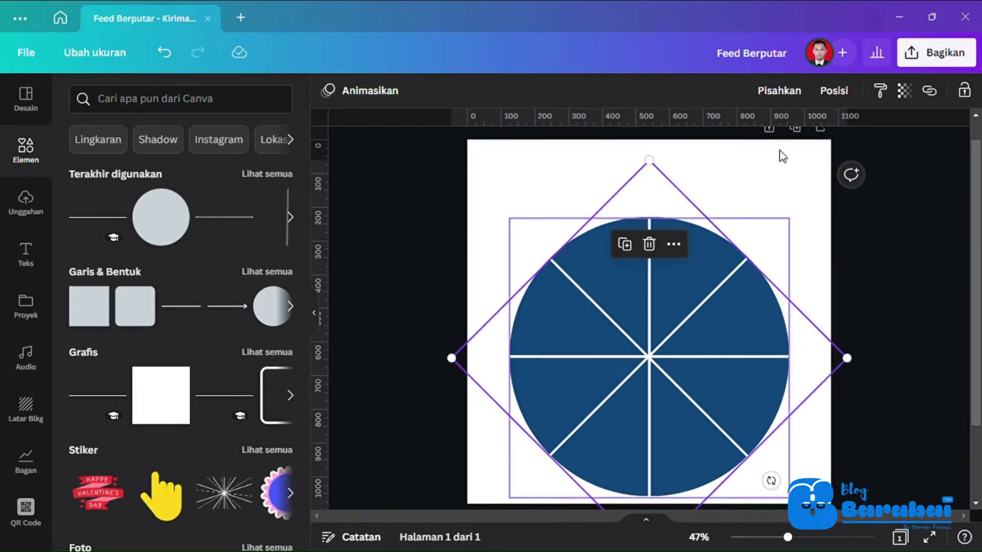
click(793, 93)
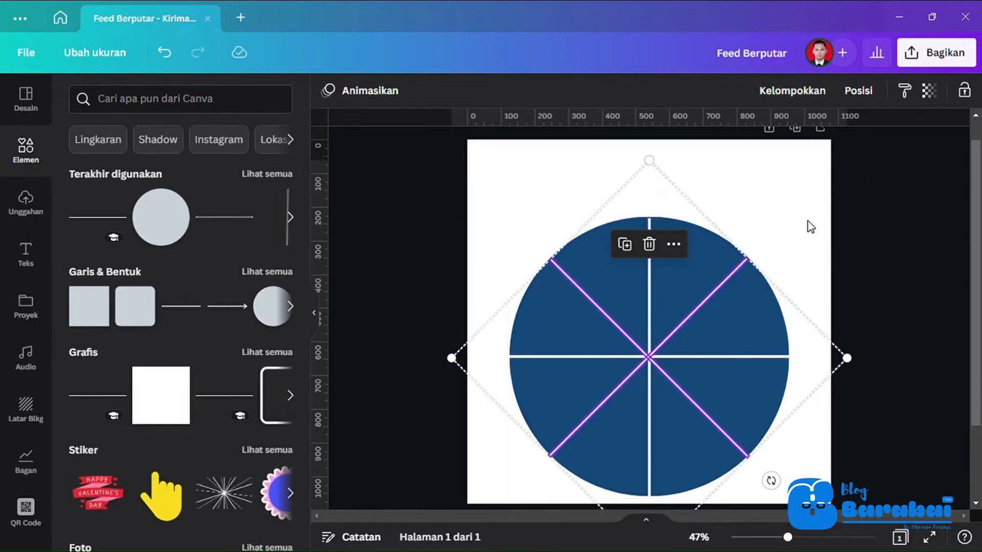
click(747, 223)
click(697, 227)
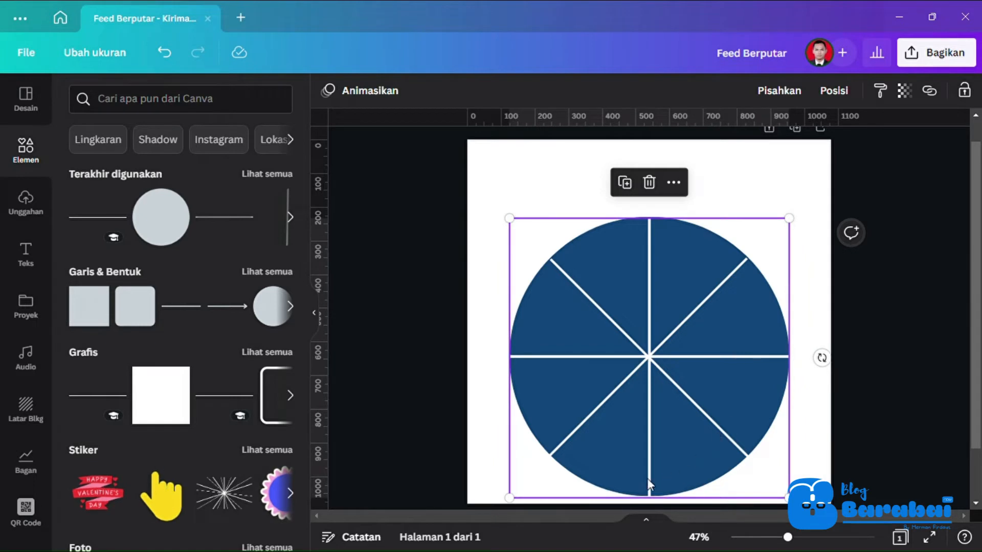
click(487, 418)
click(528, 413)
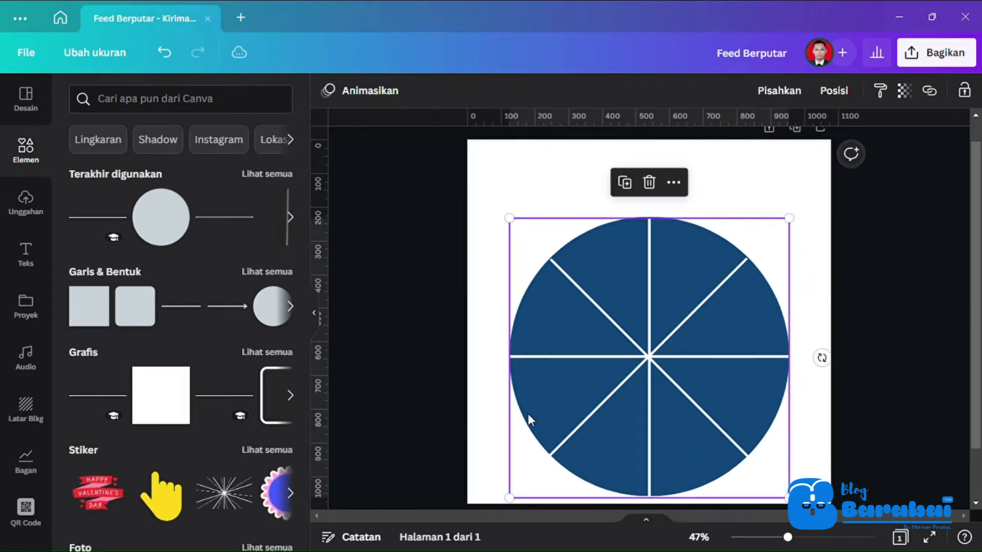
click(749, 182)
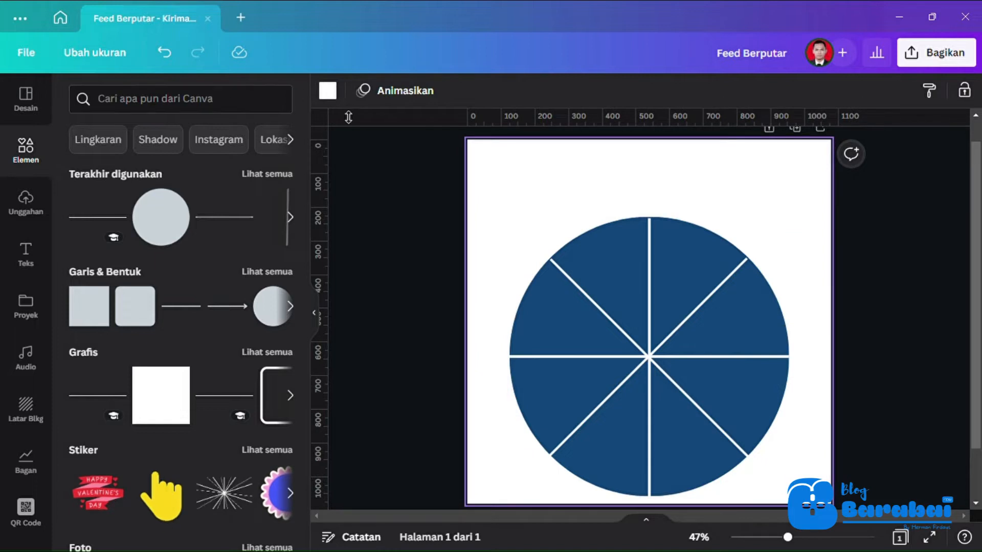
- Search the elements for "apel" and add the red apple graphic with the black outline to the page
click(168, 103)
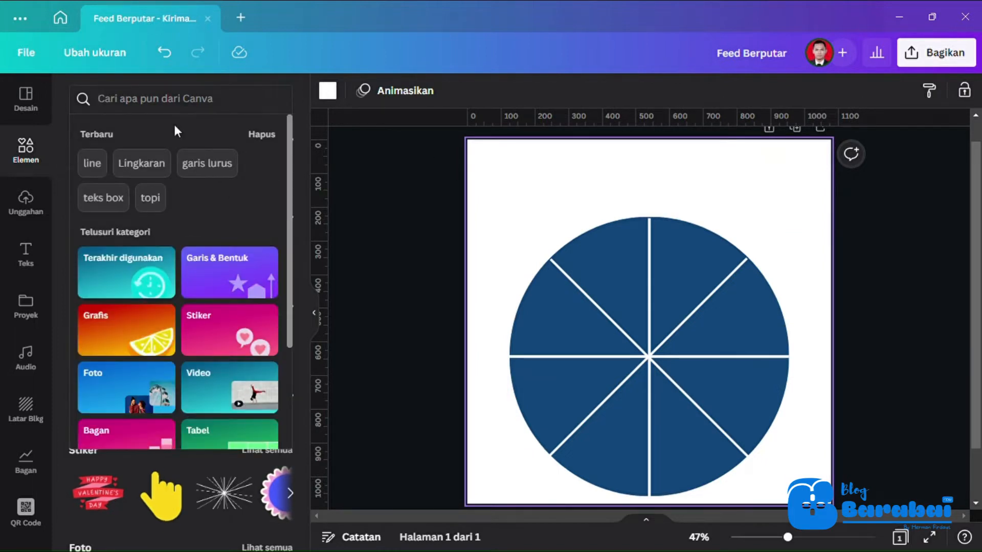
text(ape;)
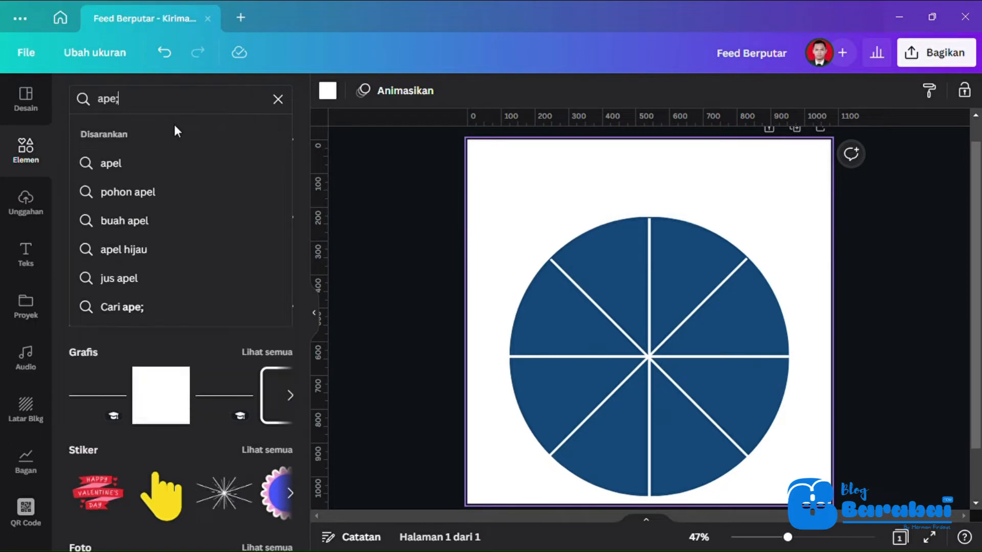
key(BackSpace)
text(l)
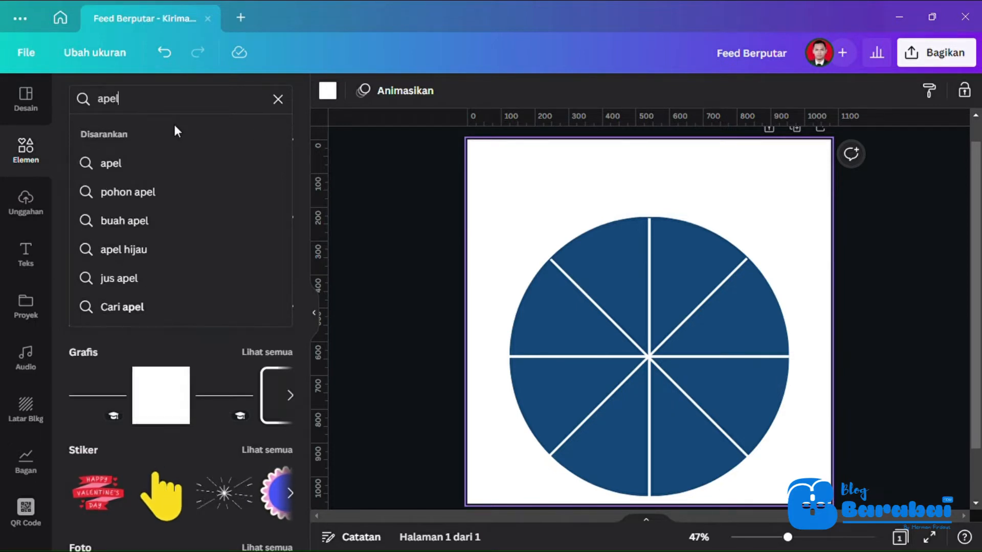
click(137, 168)
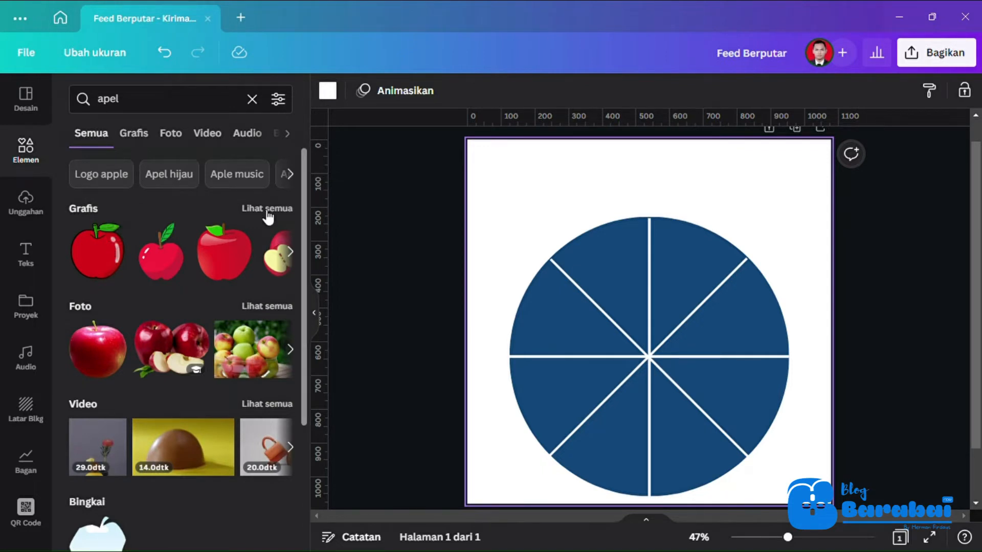
click(99, 236)
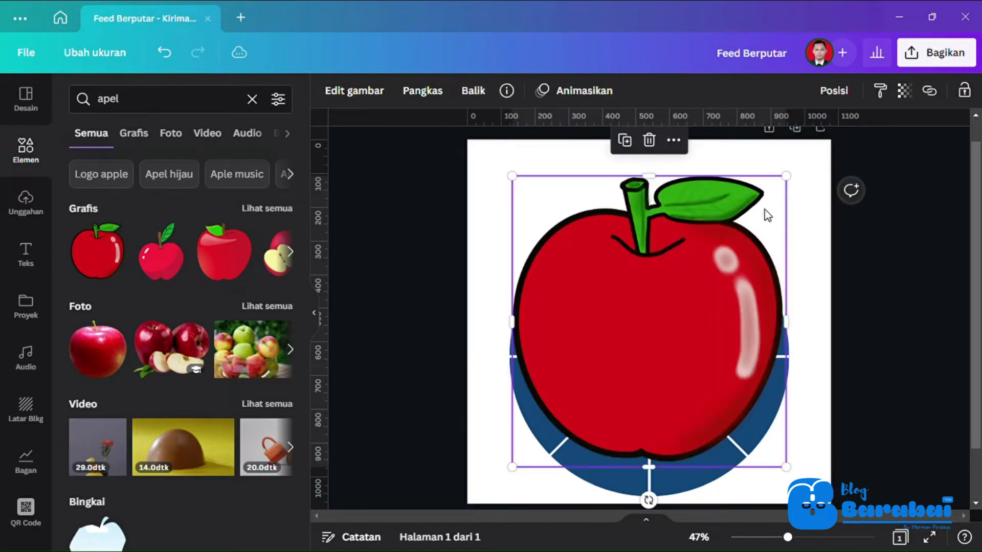
- Fit the apple at a small size into the wheel's upper-left sector beside the vertical line, rotated to about -27°
drag(794, 184, 623, 273)
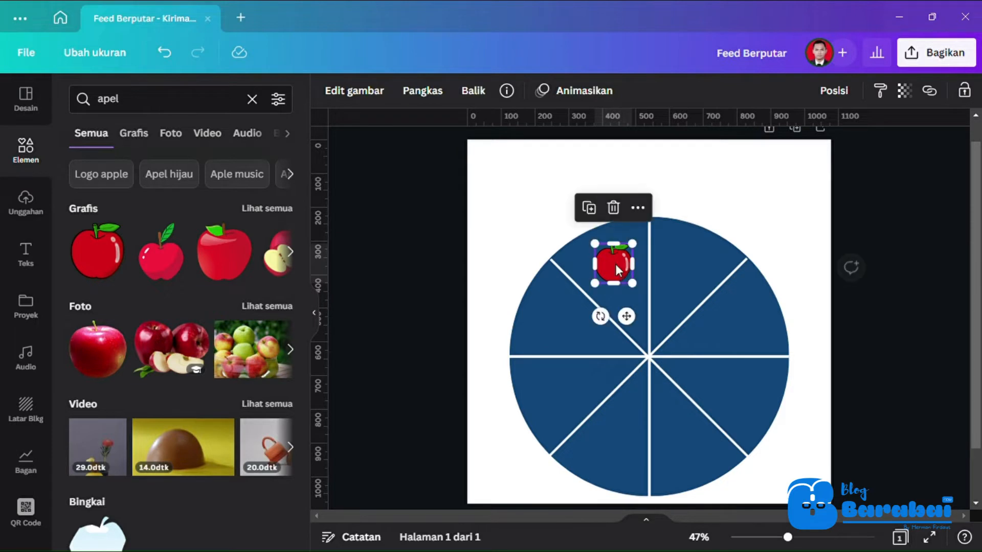
drag(601, 317, 640, 348)
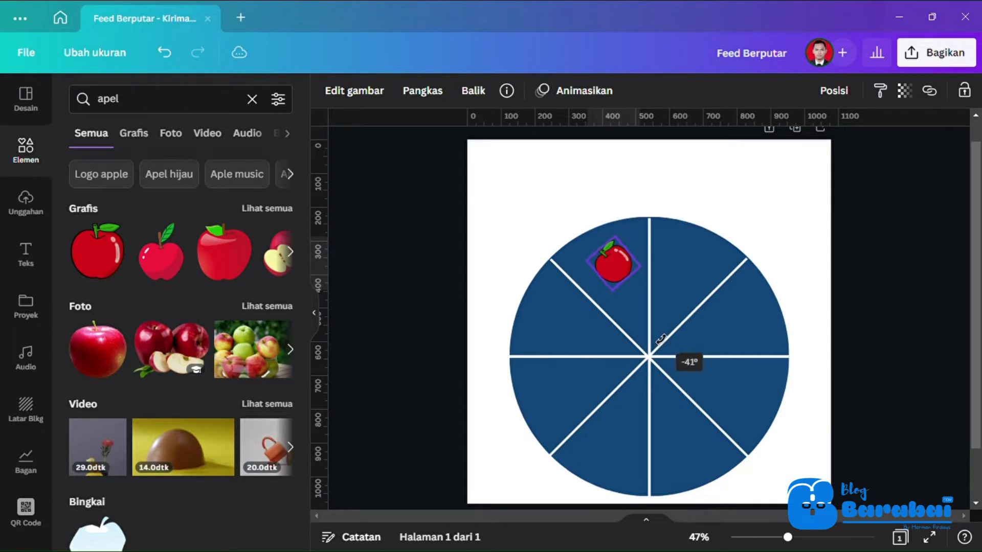
drag(660, 340, 664, 300)
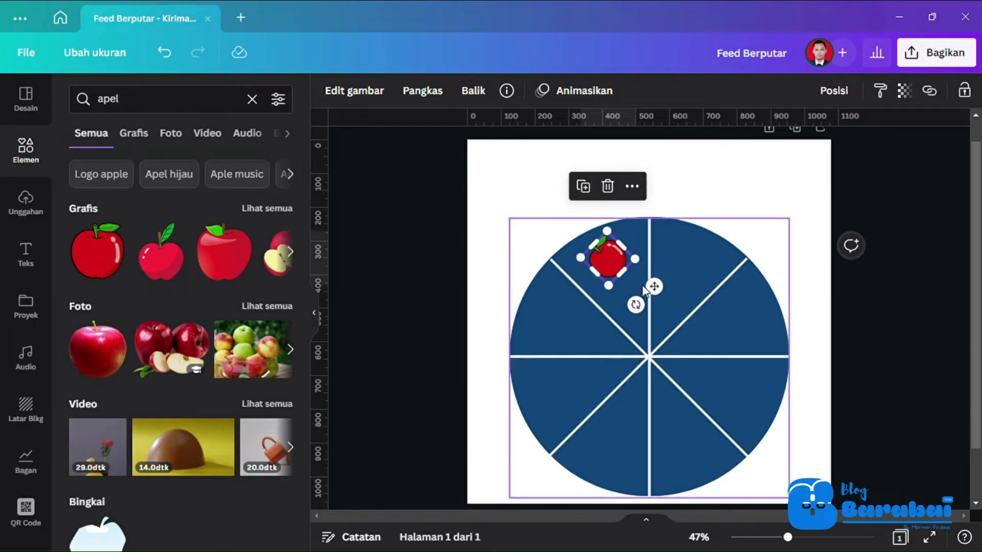
drag(636, 306, 618, 318)
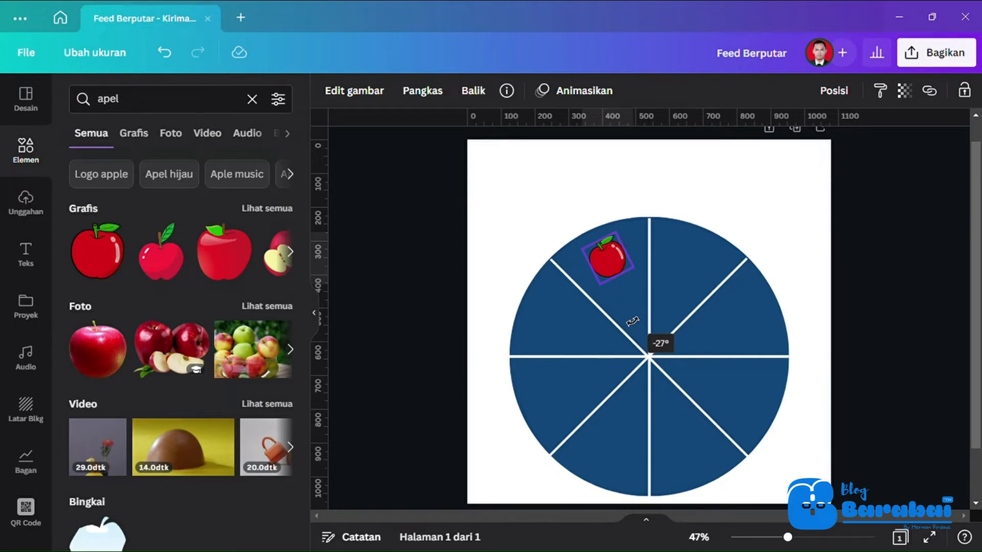
drag(633, 321, 633, 321)
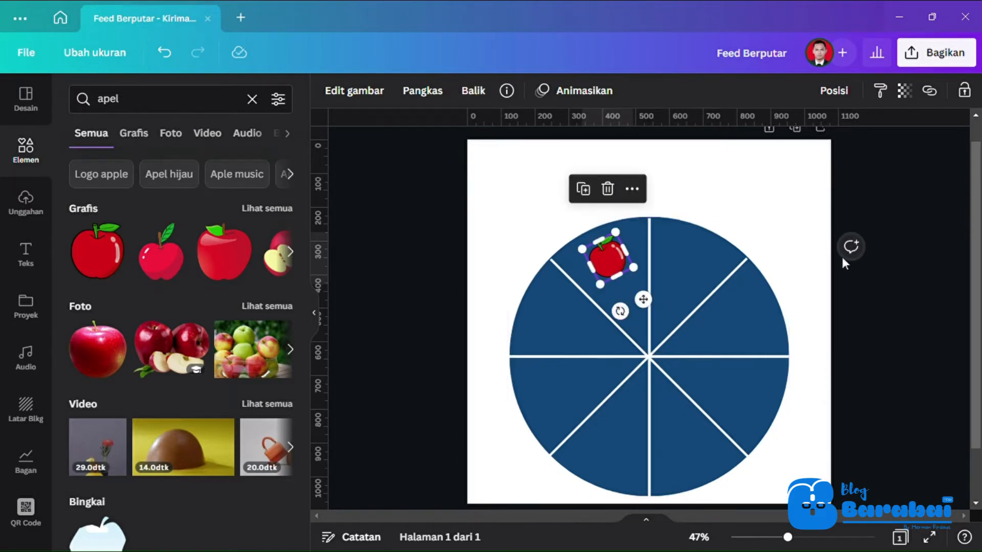
click(882, 306)
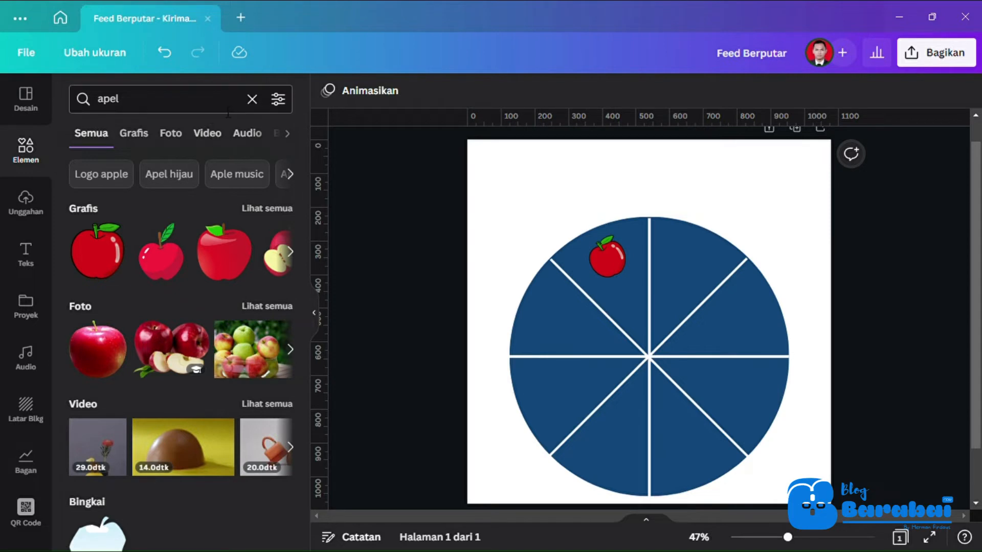
- Search the elements for "pisang" and add the first banana bunch photo to the page
click(251, 99)
text(pisang)
key(Return)
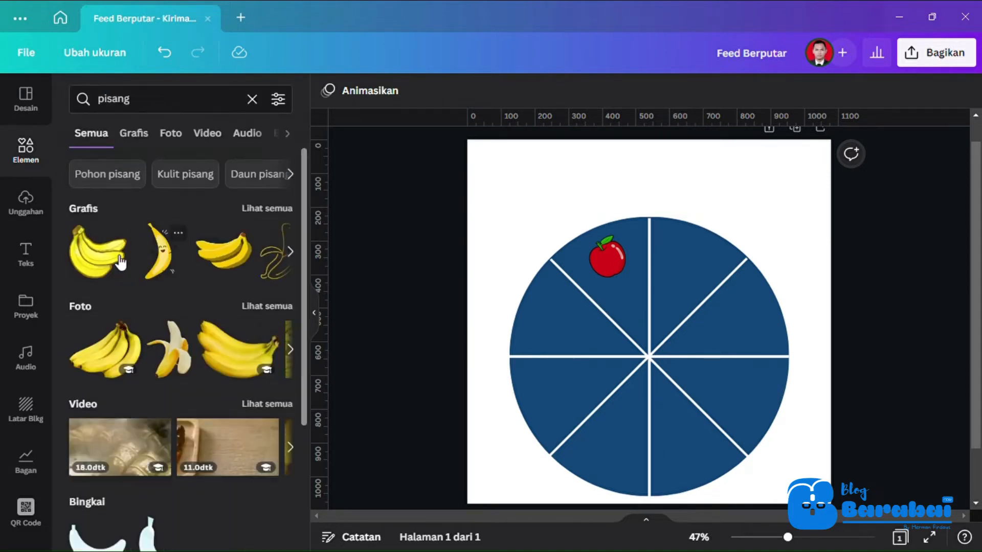
click(119, 352)
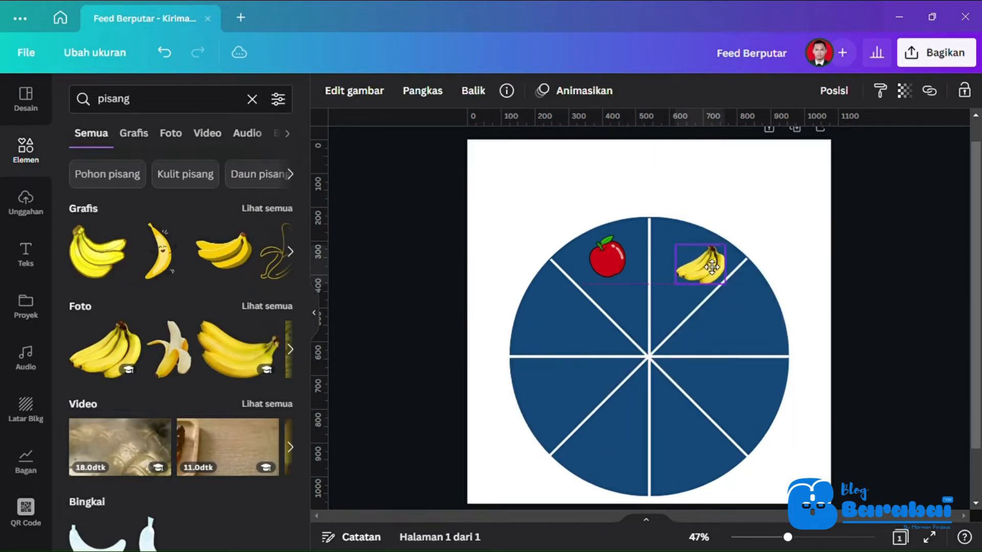
- Tilt the small banana bunch and settle it in the wheel's upper-right sector beside the vertical line
click(690, 261)
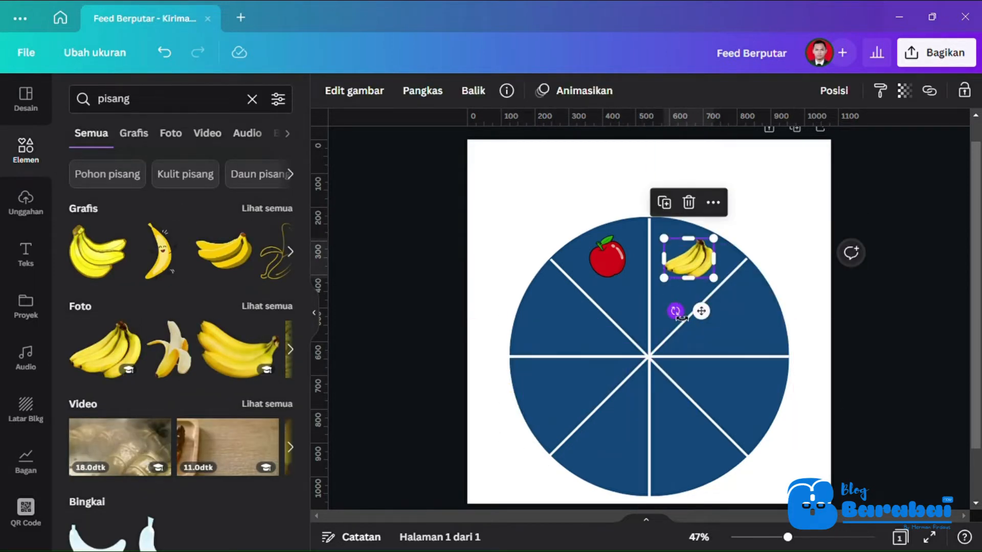
click(797, 225)
- Search the elements for "anggur" and add the first grape bunch photo to the page
click(252, 100)
text(ang)
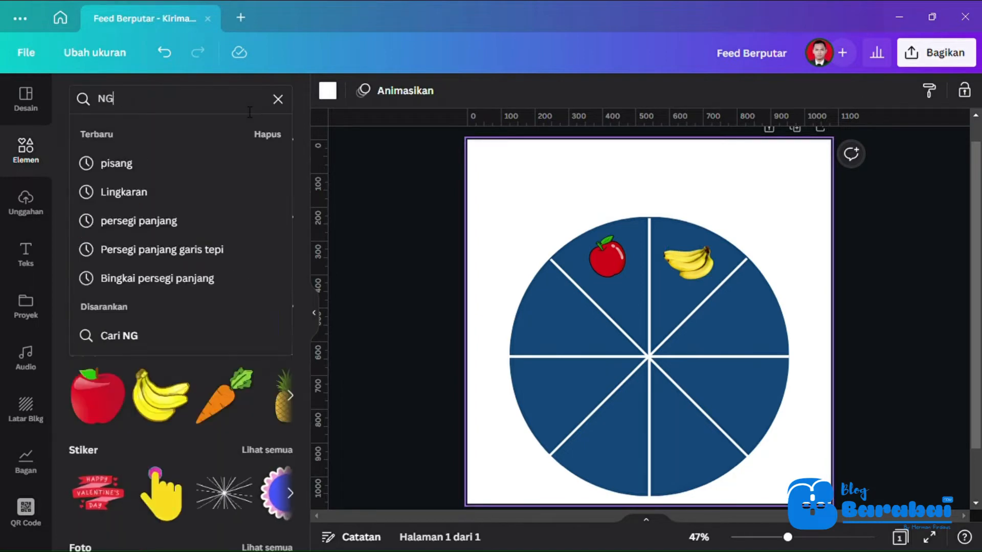
text(gur)
key(Return)
click(96, 350)
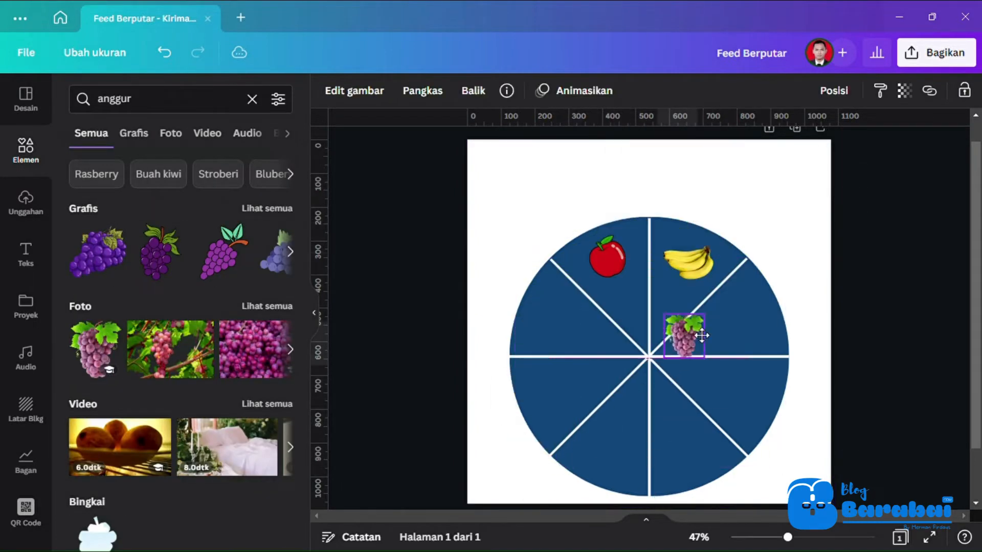
- Fit the grapes, tilted, into the right-hand sector just above the horizontal line, and shift the banana bunch slightly lower in its sector
drag(702, 336, 765, 321)
drag(736, 377, 652, 354)
drag(694, 340, 698, 344)
click(691, 271)
drag(691, 271, 690, 277)
click(801, 256)
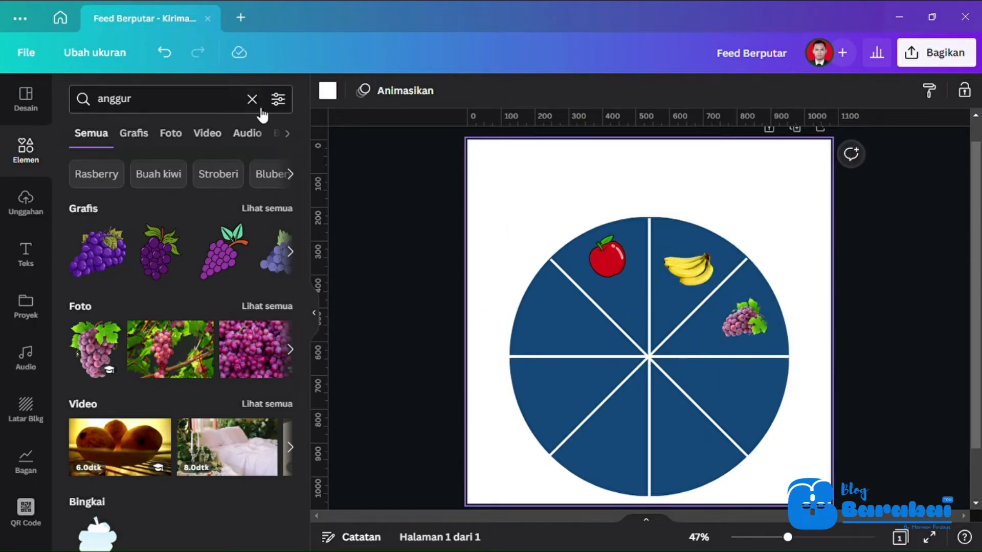
- Search the elements for "buah nanas" and add the pineapple graphic with dense dark green leaves
click(252, 101)
text(buah nanas)
key(Return)
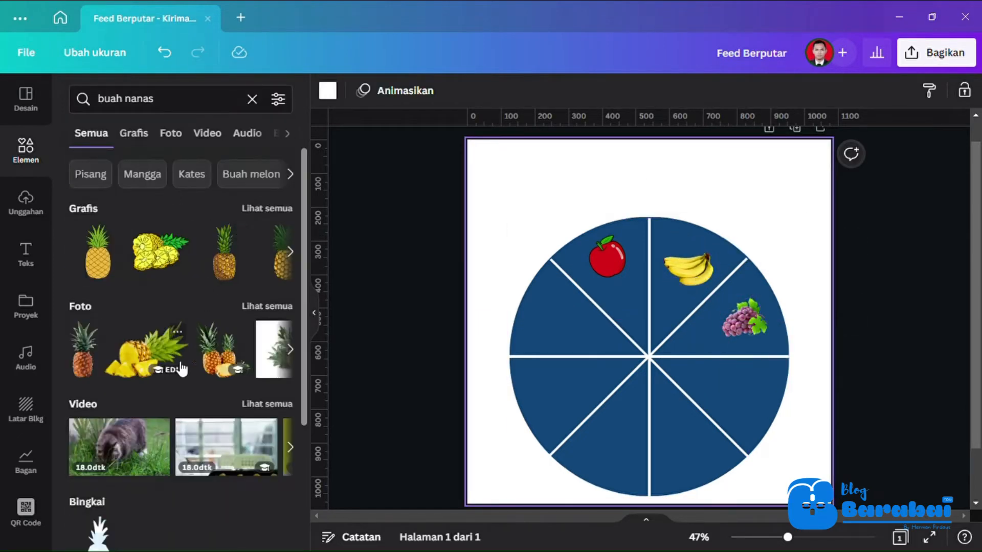
scroll(182, 367, down, 2)
scroll(183, 367, up, 2)
click(267, 208)
click(107, 326)
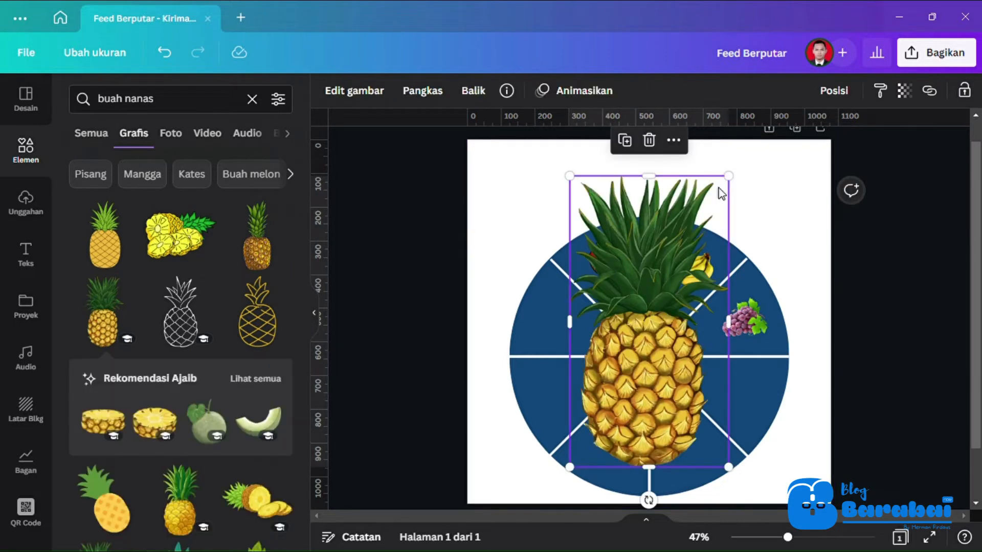
- Shrink the pineapple and fit it into the left-hand sector just above the horizontal line, with its leaves tilted outward
drag(727, 176, 607, 398)
drag(591, 440, 568, 326)
drag(550, 388, 625, 378)
drag(603, 322, 596, 333)
drag(567, 325, 571, 328)
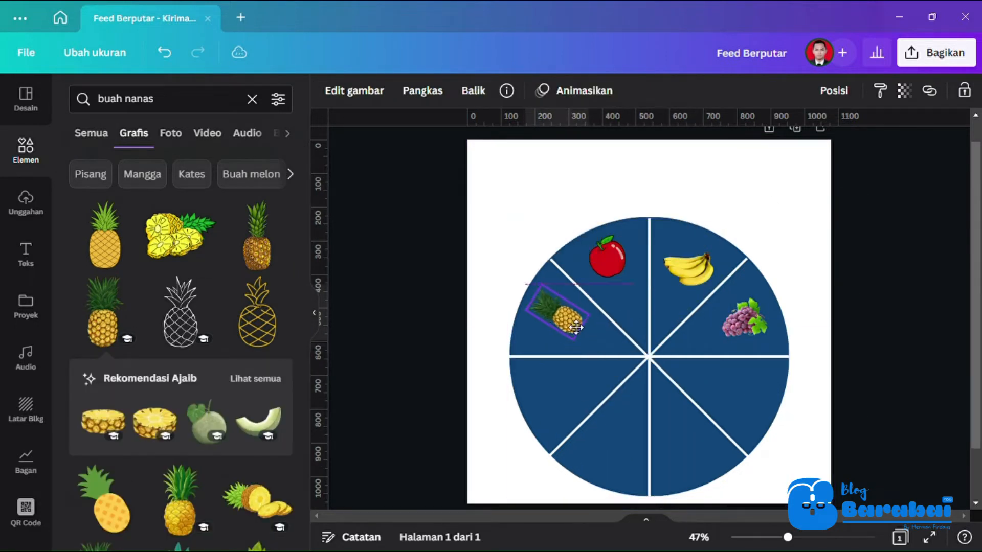
drag(605, 365, 618, 365)
drag(572, 328, 568, 328)
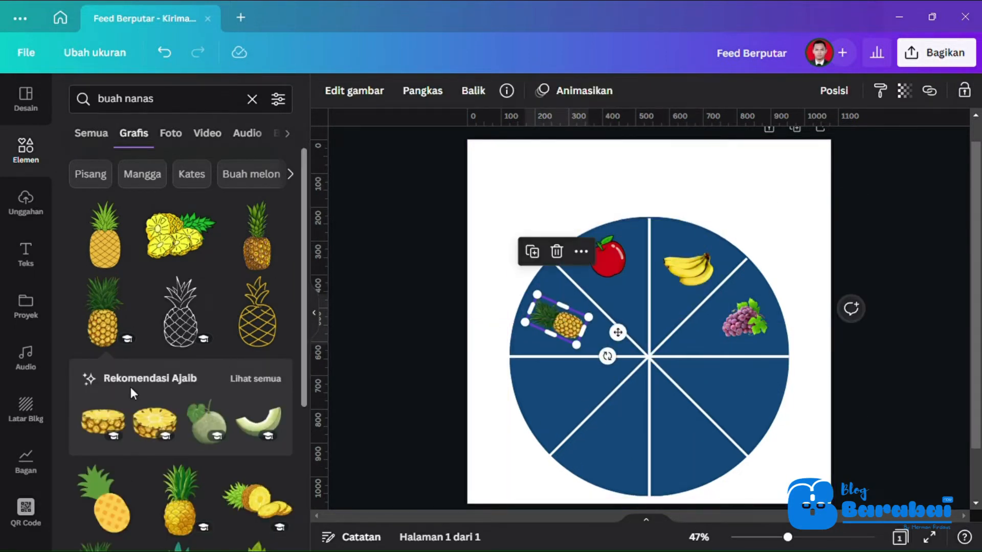
- Search the elements for "semangka" and add the graphic of a whole watermelon with a stem and a red wedge
click(252, 99)
text(semangk)
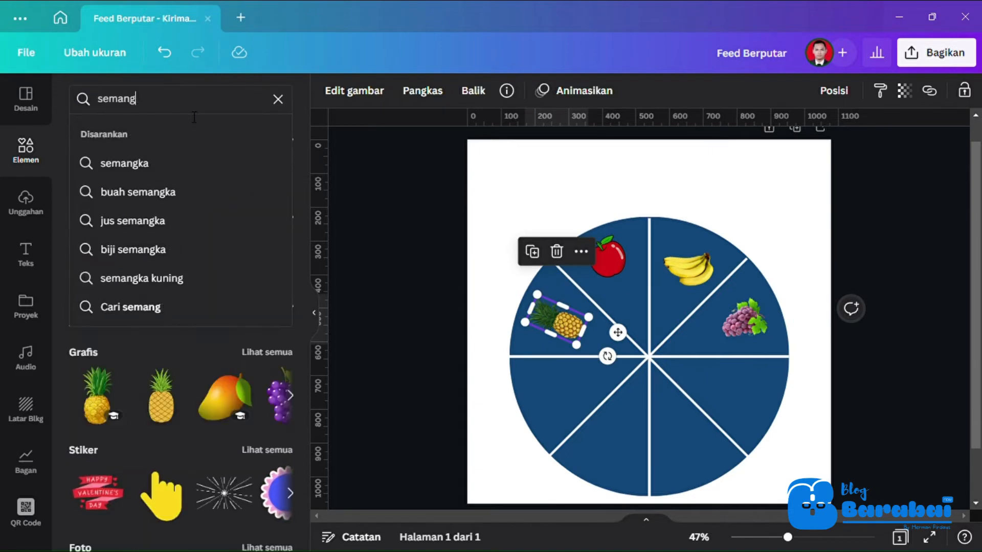
click(140, 164)
click(276, 208)
scroll(219, 345, down, 1)
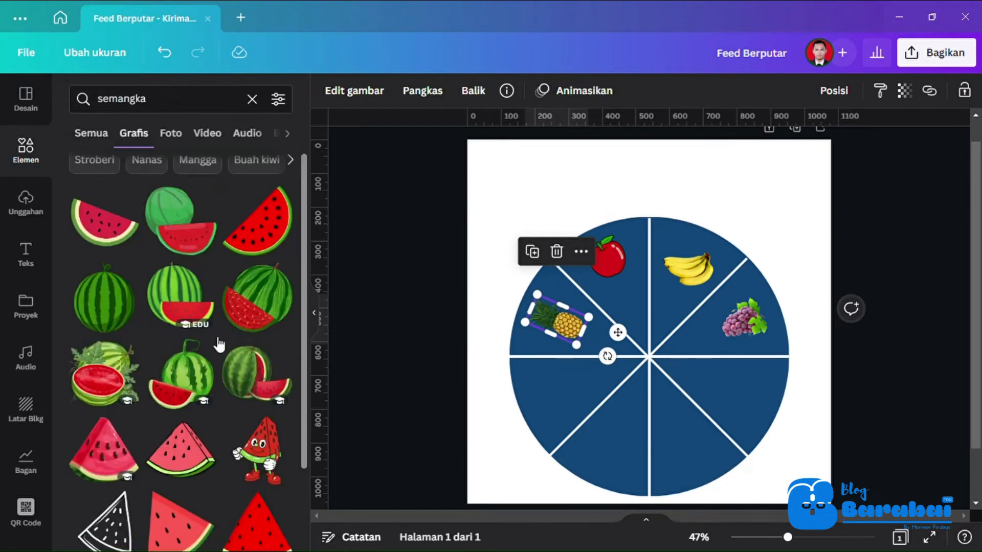
click(197, 314)
- Shrink the watermelon, turn it roughly upside down and fit it into the right-hand sector just below the horizontal line
drag(717, 248, 635, 337)
drag(626, 369, 754, 395)
drag(728, 452, 638, 347)
mouse_move(723, 353)
mouse_down()
mouse_move(718, 370)
mouse_move(723, 357)
mouse_up()
click(832, 265)
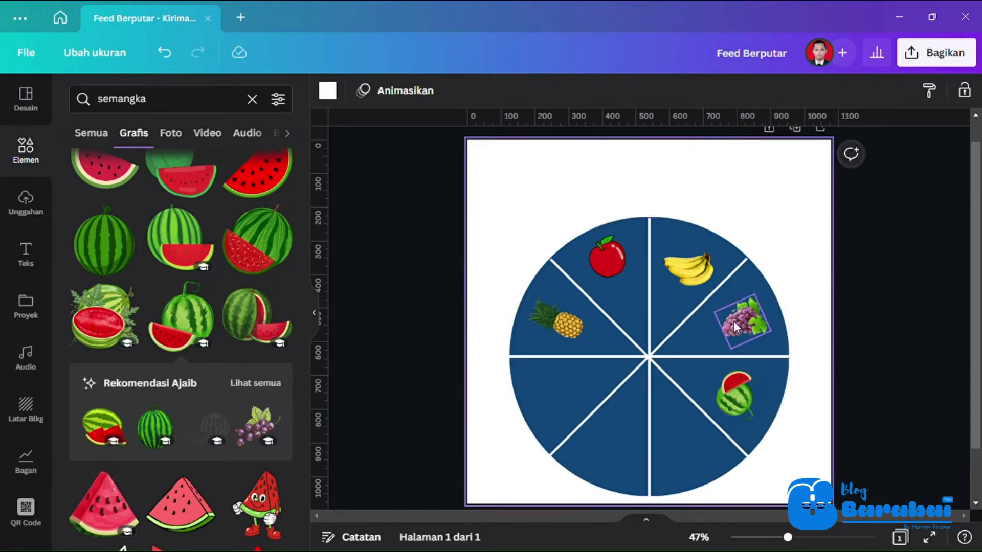
- Clear the element search and add the picture of yellow fruits with green leaves to the page
click(558, 321)
click(252, 99)
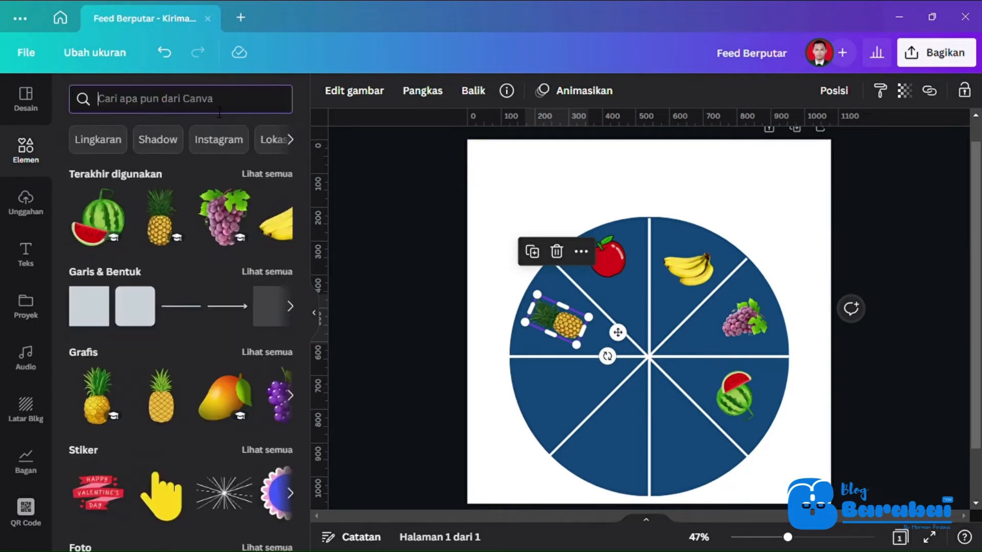
scroll(128, 220, down, 6)
click(126, 219)
- Shrink and rotate the yellow fruits, and fit them into the left-hand sector just below the horizontal line
drag(795, 205, 548, 356)
drag(552, 411, 572, 397)
drag(590, 372, 582, 388)
drag(539, 455, 471, 420)
drag(562, 411, 563, 405)
- Select the whole wheel with its lines and fruits and rotate it by 180°
drag(542, 176, 785, 419)
drag(822, 357, 476, 358)
click(445, 329)
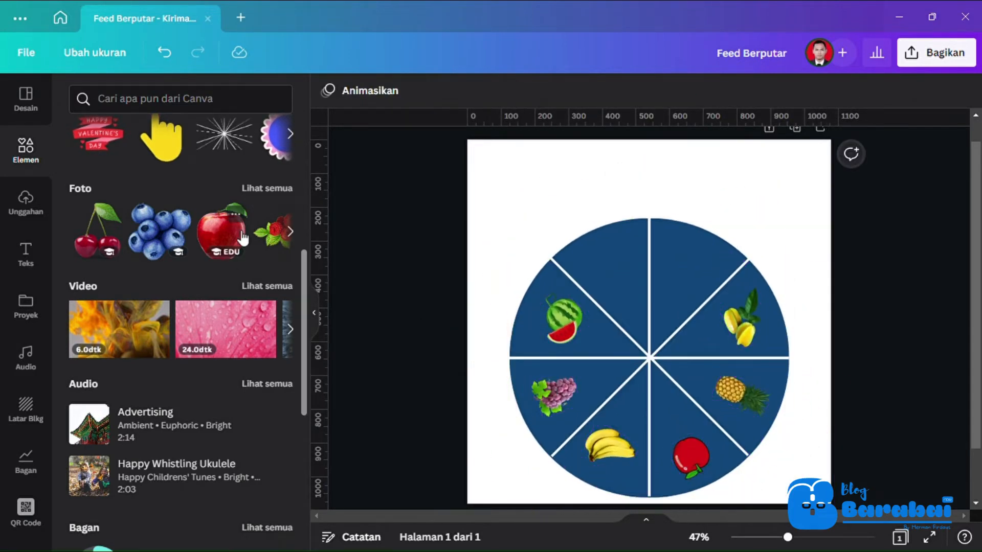
click(268, 234)
key(Delete)
scroll(205, 204, up, 7)
click(162, 99)
text(buah)
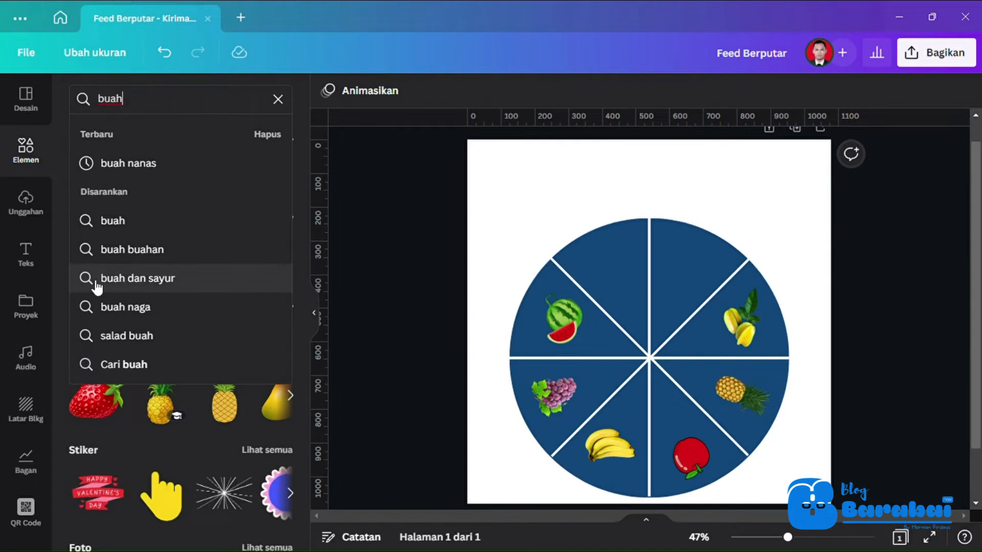
click(96, 285)
- Search the elements for "pepaya" and add the first papaya graphic to the page
click(253, 100)
text(pepaya)
click(204, 165)
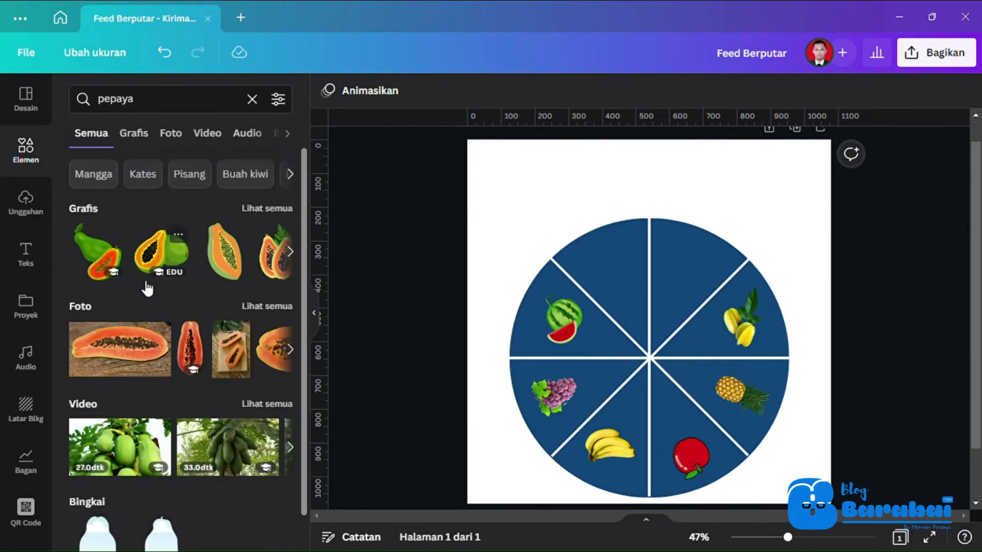
click(99, 253)
- Shrink the papaya, tilt it and fit it into the empty upper-left sector beside the vertical line
drag(770, 172, 578, 409)
drag(558, 452, 623, 280)
drag(617, 327, 586, 334)
drag(620, 277, 618, 280)
drag(618, 279, 620, 280)
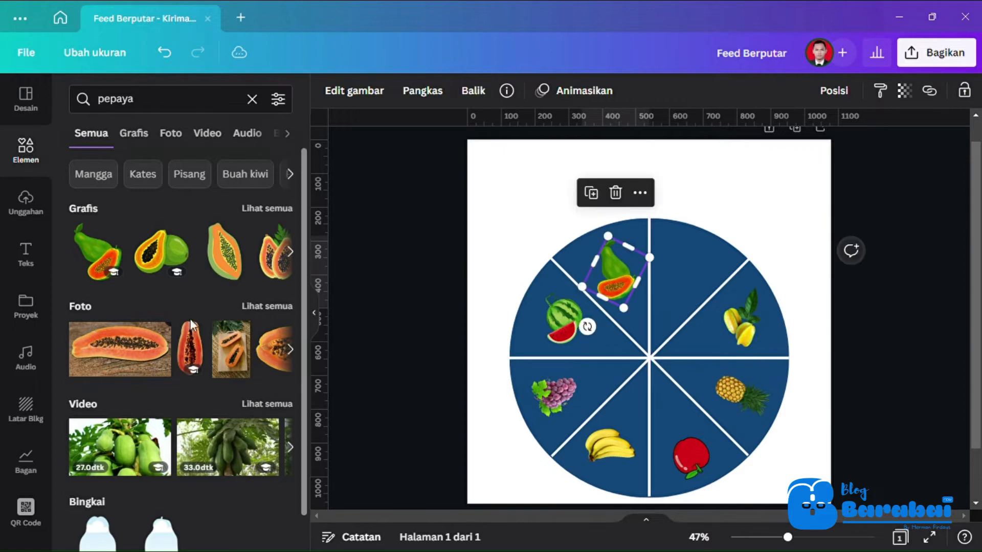
- Search for "mangga", add the photo of a red mango with cubed yellow flesh and fit it, tilted, into the empty upper-right sector
click(252, 99)
text(mangga)
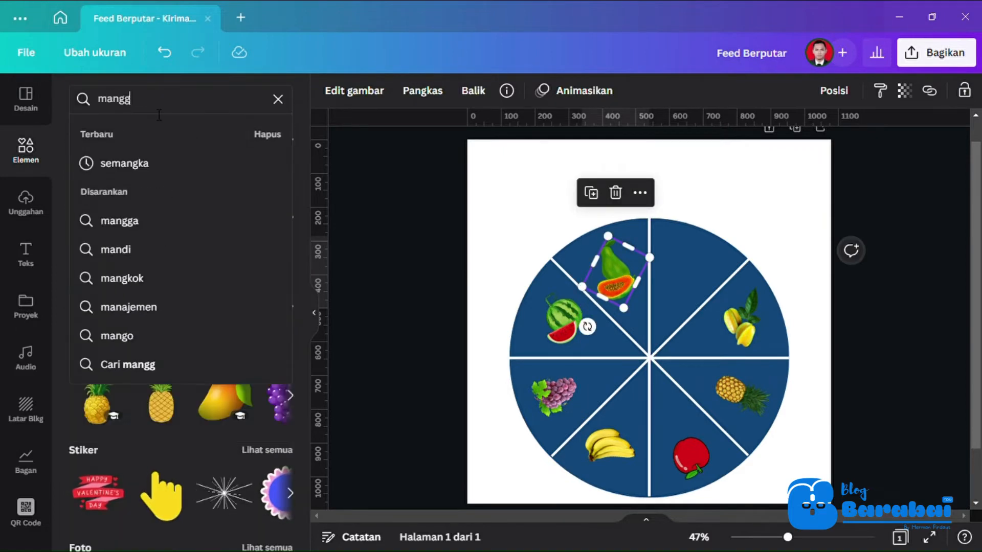
key(Return)
click(290, 349)
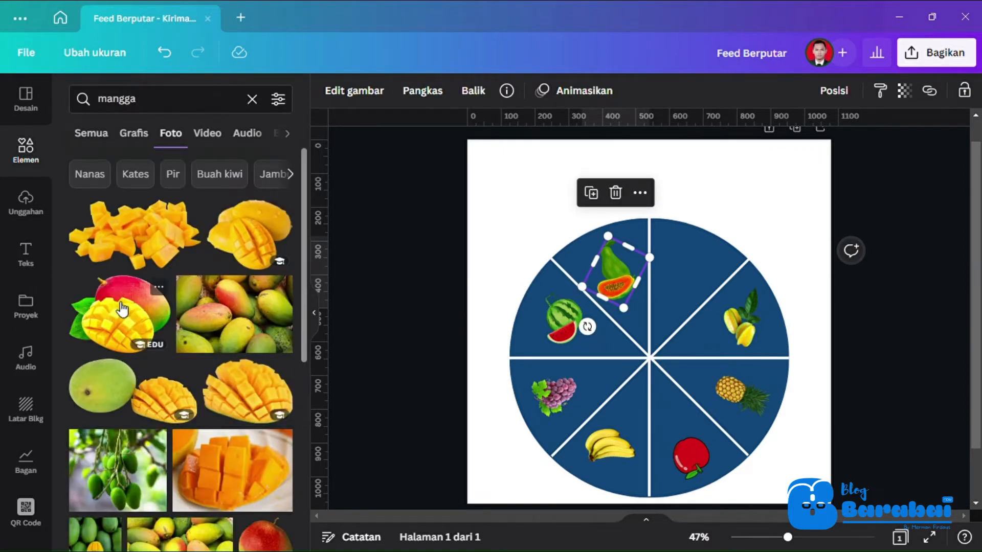
click(122, 309)
drag(796, 211, 690, 267)
drag(677, 321, 659, 327)
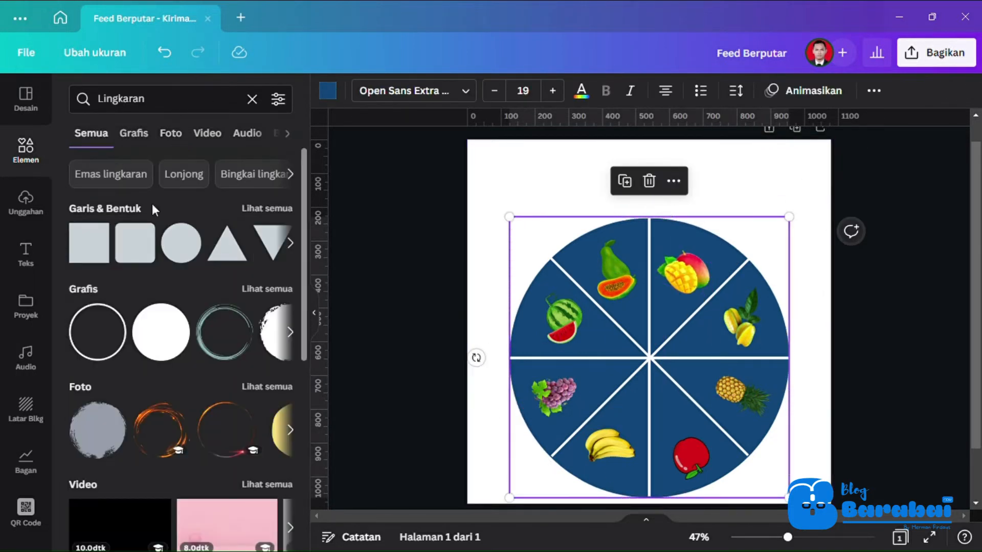
- Add a circle shape to the page and fill it with the bright green from the apple's photo colours
click(182, 244)
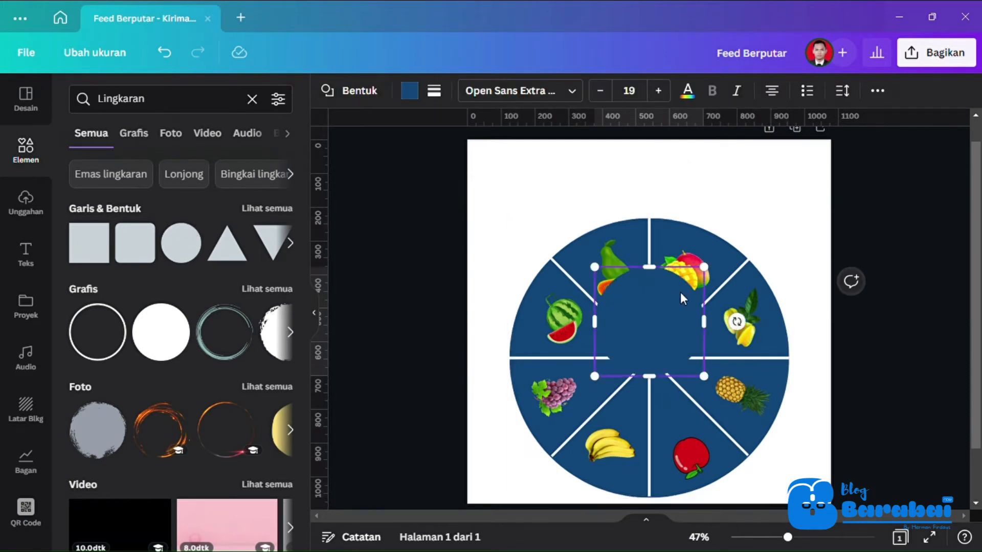
click(409, 91)
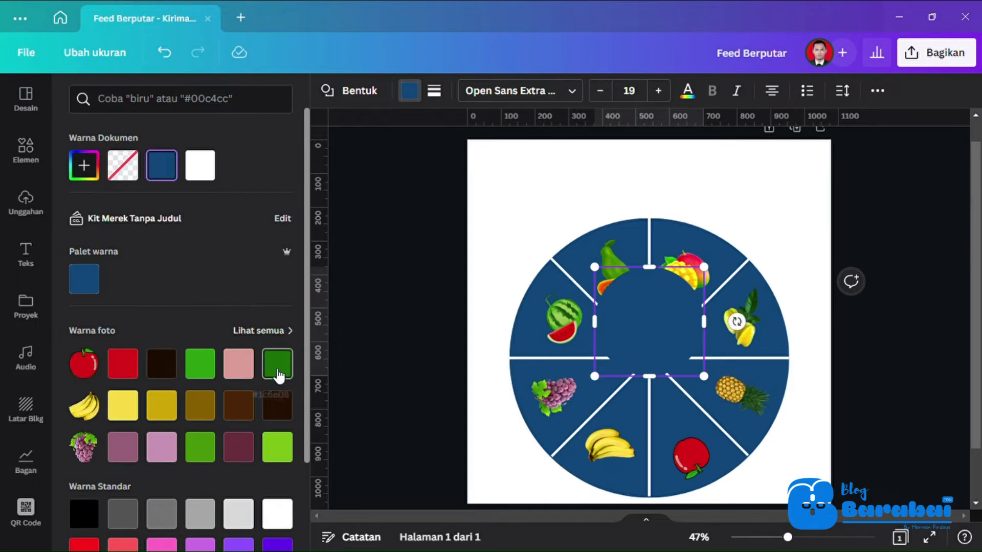
click(201, 374)
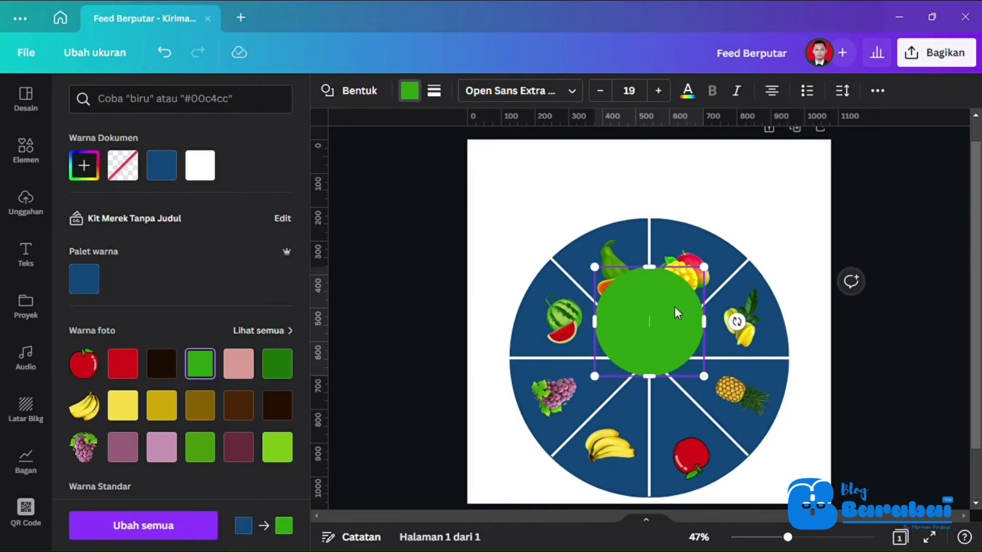
- Shrink the green circle and centre it on the wheel's hub
drag(708, 283, 663, 307)
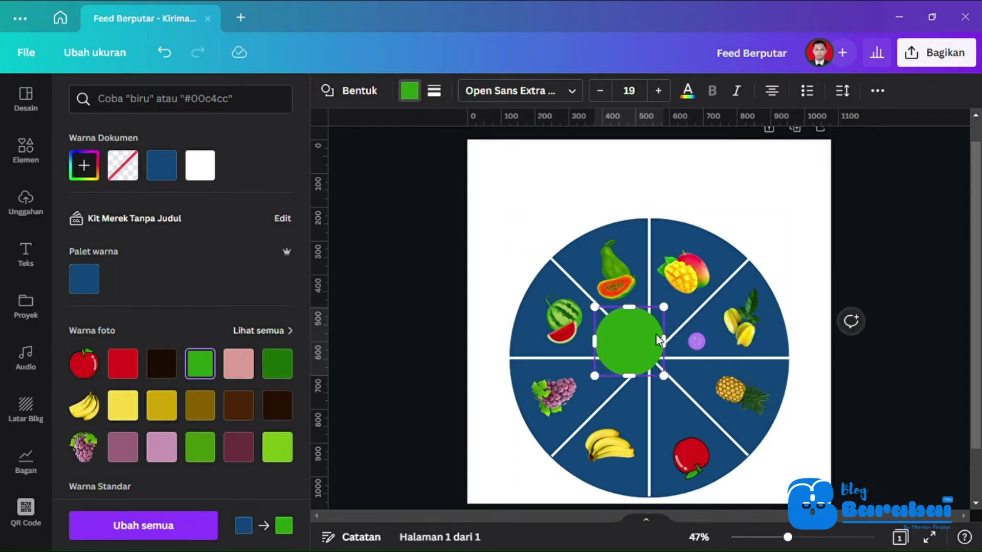
drag(643, 346, 656, 360)
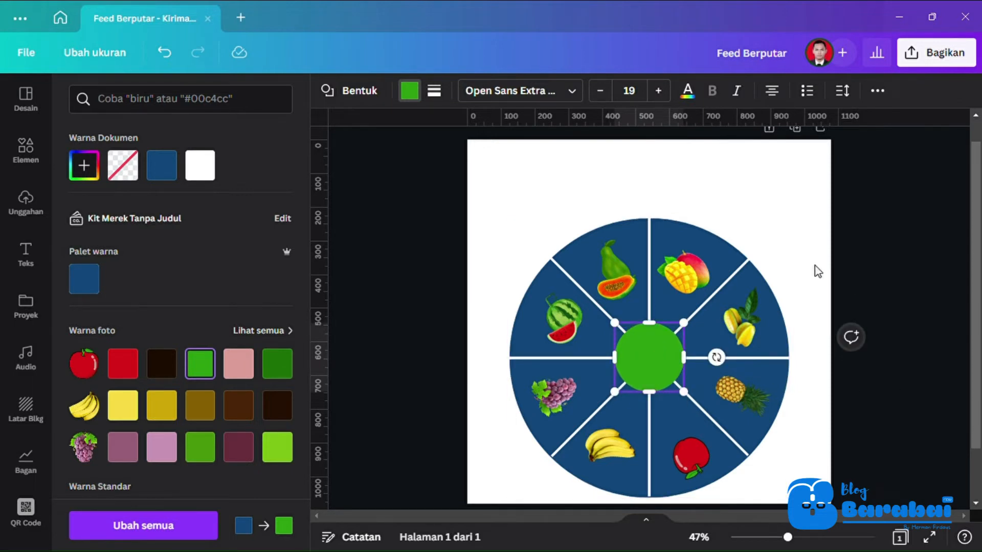
click(824, 221)
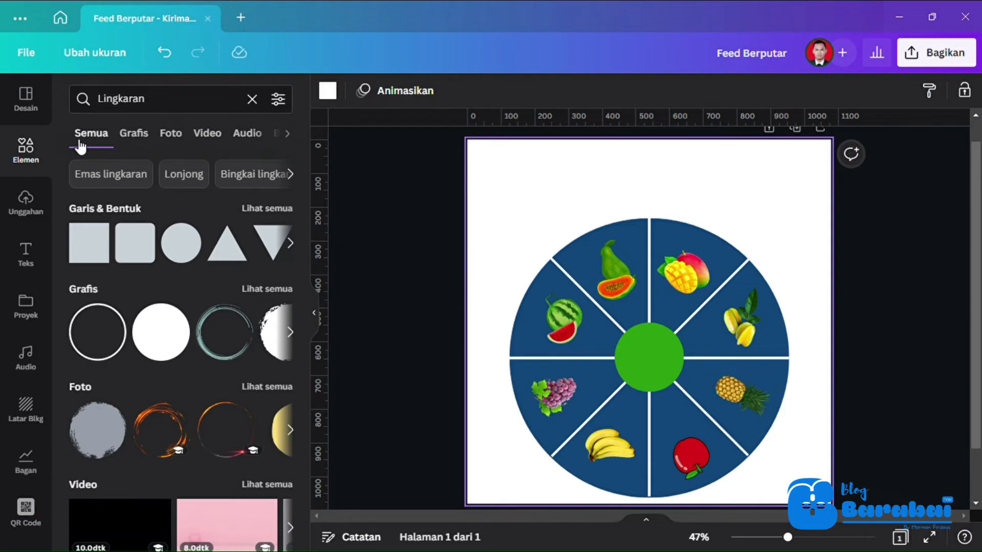
- Add a triangle shape to the page and fill it with turquoise
click(227, 245)
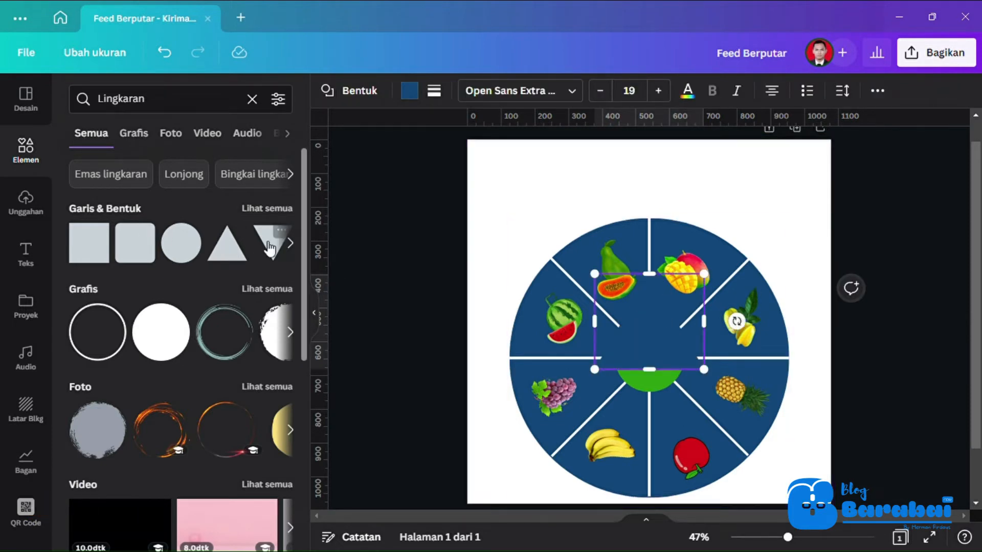
click(410, 91)
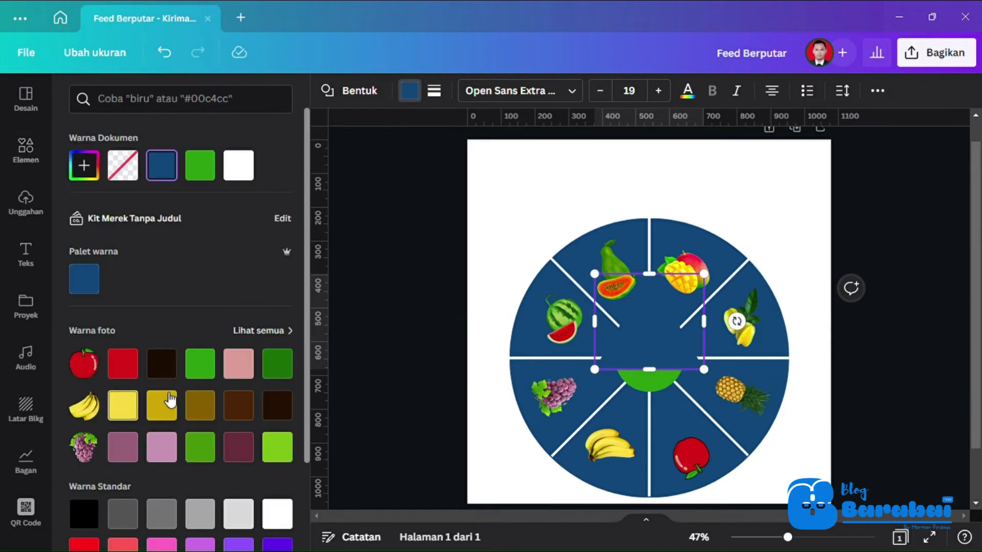
scroll(196, 404, down, 2)
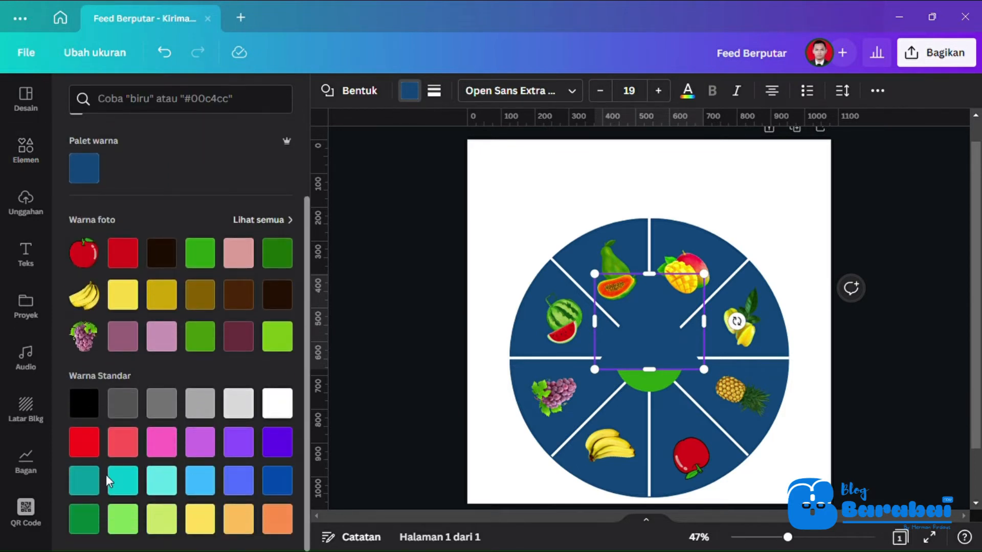
click(122, 481)
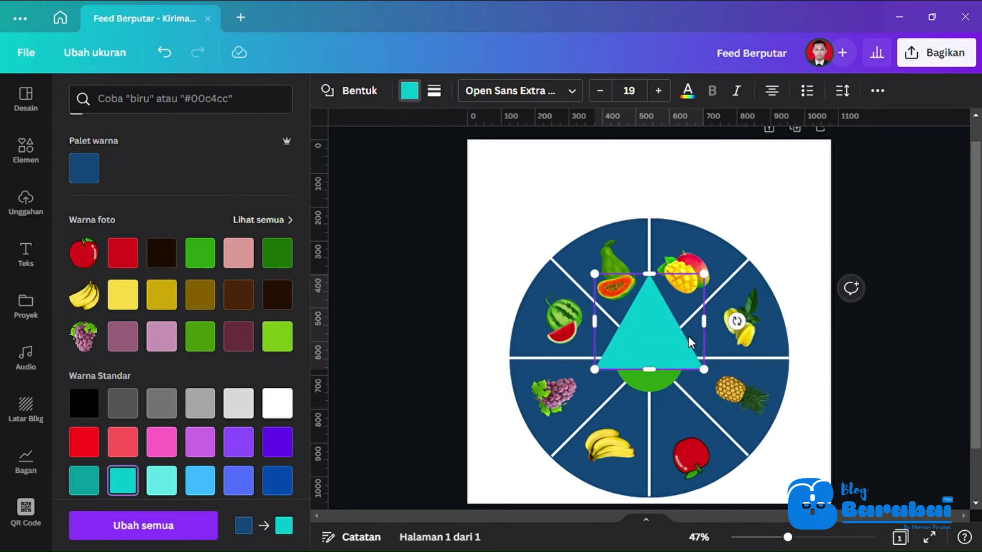
- Shrink the triangle, centre it above the wheel and rotate it by 180° so it points down at the wheel
drag(612, 372, 699, 326)
drag(680, 288, 654, 189)
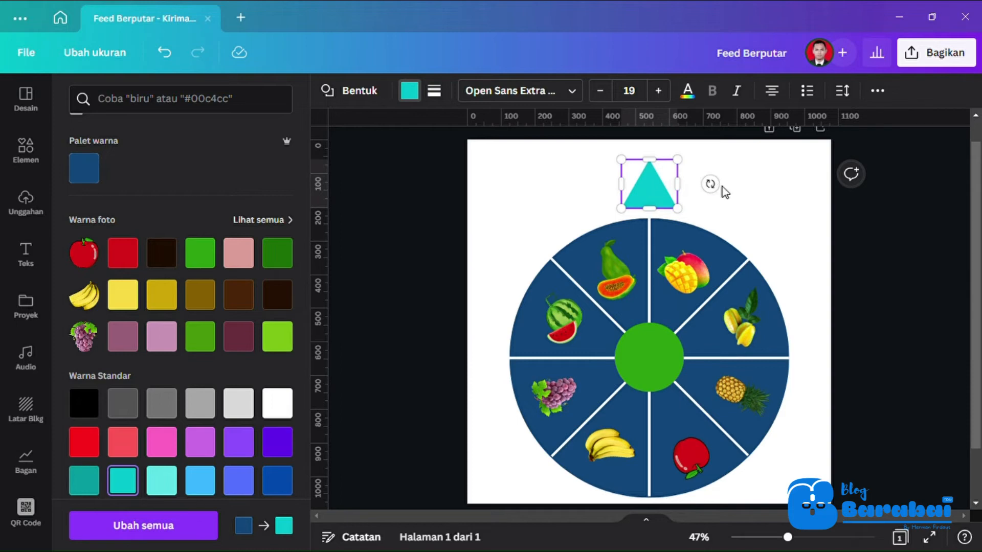
drag(711, 185, 441, 190)
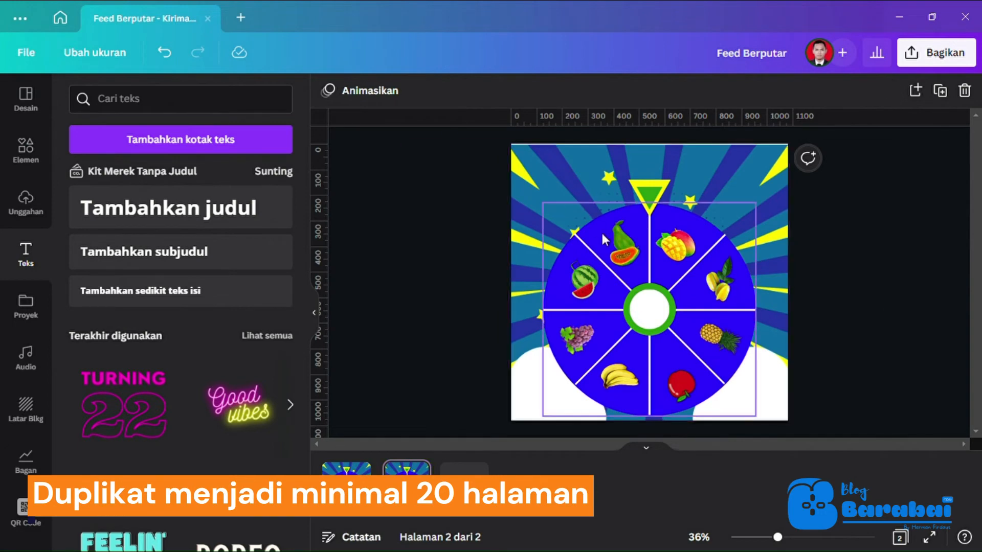
click(600, 231)
drag(510, 309, 493, 260)
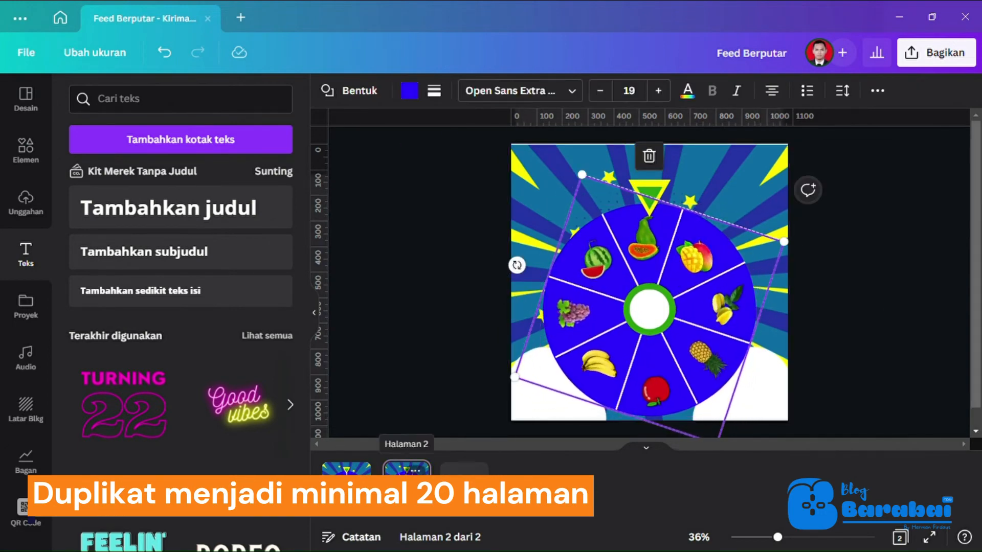
click(422, 470)
click(481, 317)
click(597, 268)
drag(700, 186, 727, 199)
click(481, 469)
click(565, 310)
click(423, 470)
click(505, 308)
- Duplicate page 1 and rotate the wheel clockwise on the copy to about -165°
click(362, 469)
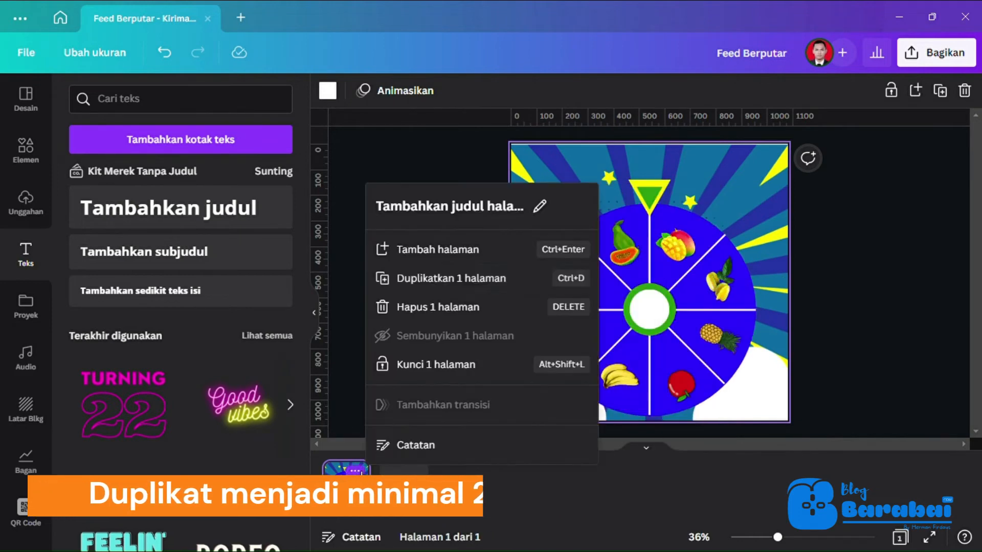
click(444, 279)
click(685, 231)
drag(510, 308, 456, 254)
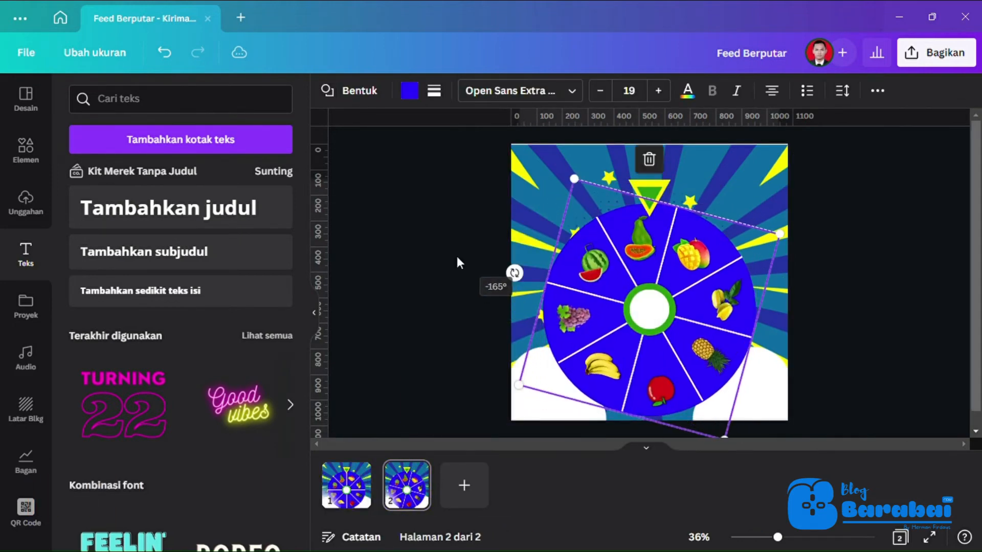
- Duplicate page 2 and turn the wheel on page 3 a little further clockwise
right_click(456, 253)
click(499, 279)
click(576, 233)
drag(686, 174, 683, 442)
- Create pages 4 and 5 by duplicating the preceding page, turning the wheel further clockwise on each copy
click(482, 470)
click(574, 280)
click(667, 233)
click(542, 469)
click(602, 278)
click(721, 250)
- Create pages 6 and 7 by duplicating the preceding page, turning the wheel further clockwise on each copy
click(603, 470)
click(660, 279)
click(737, 287)
click(662, 469)
click(721, 279)
click(731, 307)
- Create pages 8 and 9 by duplicating the preceding page, turning the wheel further clockwise on each copy
click(723, 469)
click(790, 292)
click(690, 237)
click(700, 276)
click(674, 340)
click(784, 469)
click(822, 282)
click(731, 312)
- Create pages 10 and 11 by duplicating the preceding page, turning the wheel further clockwise on each copy
click(844, 469)
click(839, 280)
click(722, 273)
drag(785, 279, 767, 384)
click(904, 470)
click(832, 283)
click(905, 469)
click(740, 315)
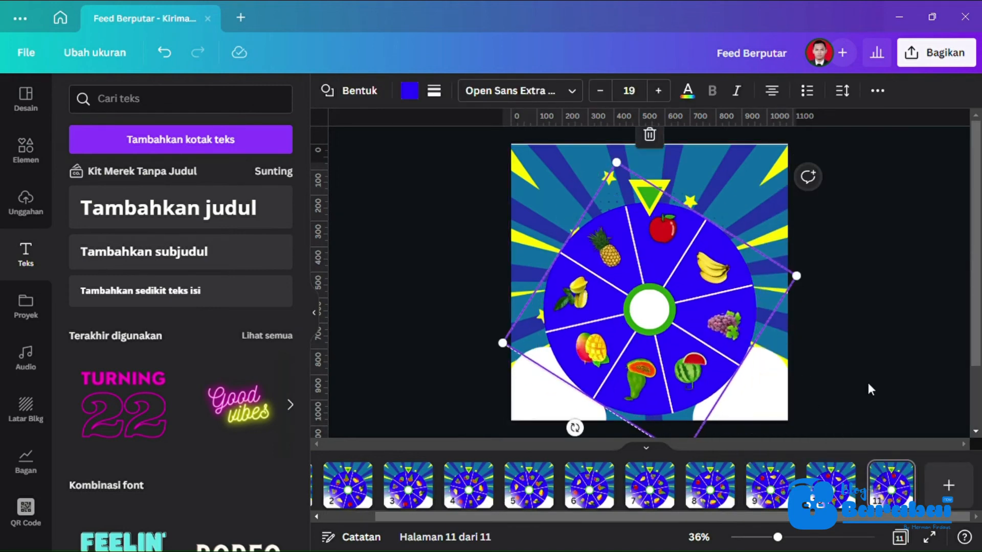
- Create pages 12 and 13 by duplicating the preceding page, turning the wheel further clockwise on each copy
click(905, 469)
click(833, 281)
click(721, 337)
drag(575, 428, 606, 225)
click(965, 469)
click(833, 282)
click(721, 338)
- Create pages 14, 15 and 16 by duplicating the preceding page, turning the wheel further clockwise on each copy
click(966, 475)
key(ctrl+d)
click(681, 353)
click(900, 470)
click(832, 282)
click(722, 337)
click(965, 470)
click(833, 282)
click(721, 338)
- Create pages 17 and 18 by duplicating the preceding page, turning the wheel further clockwise on each copy
click(966, 470)
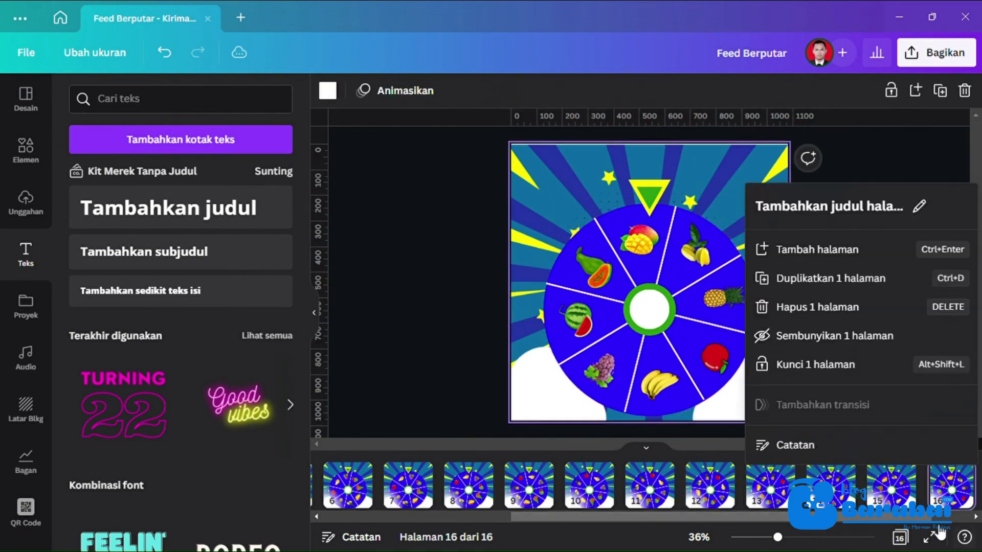
click(849, 282)
click(721, 333)
drag(543, 369, 606, 234)
click(965, 470)
click(855, 282)
click(721, 333)
- Create pages 19 and 20 by duplicating the preceding page, turning the wheel further clockwise on each copy
click(962, 470)
click(855, 281)
click(722, 332)
click(902, 471)
click(856, 281)
click(721, 333)
- Create pages 21 and 22 by duplicating the preceding page, turning the wheel further clockwise on each copy
click(902, 471)
click(855, 282)
click(745, 308)
mouse_move(767, 237)
mouse_down()
mouse_move(759, 215)
mouse_move(724, 192)
mouse_move(788, 256)
mouse_move(748, 200)
mouse_move(762, 223)
mouse_up()
click(902, 471)
click(855, 281)
click(736, 307)
- Duplicate the last page two more times, turning the wheel further clockwise on each copy, and return to the earlier pages
click(961, 471)
click(849, 280)
click(737, 308)
click(902, 472)
click(841, 280)
click(737, 307)
click(844, 312)
drag(793, 516, 457, 517)
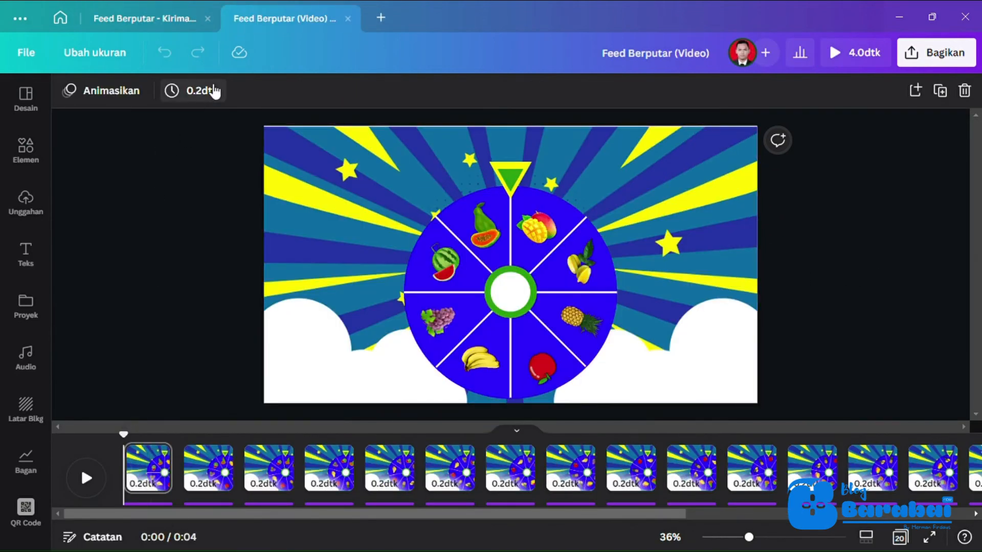
- In the Feed Berputar (Video) design, examine the page timing and its option to apply to all pages
click(205, 91)
click(329, 137)
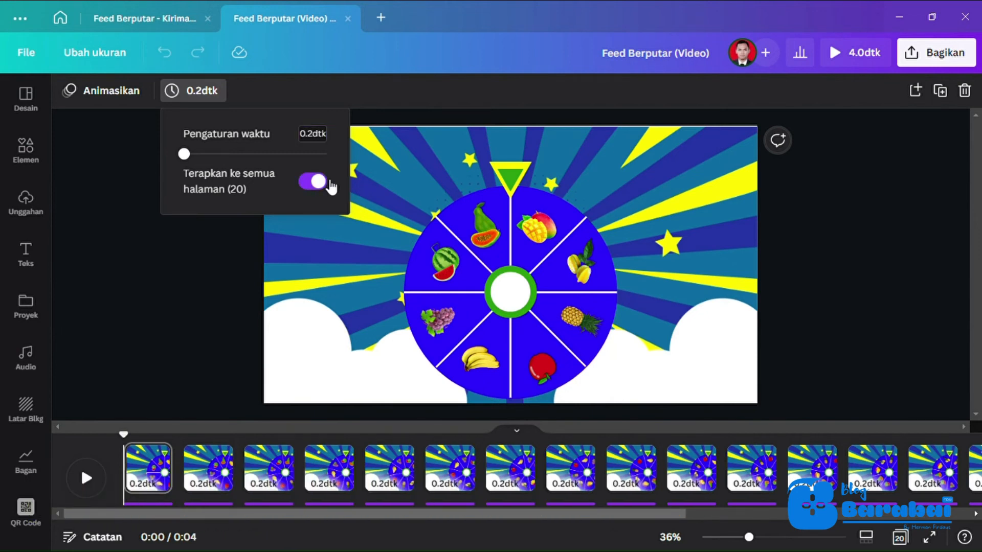
click(138, 286)
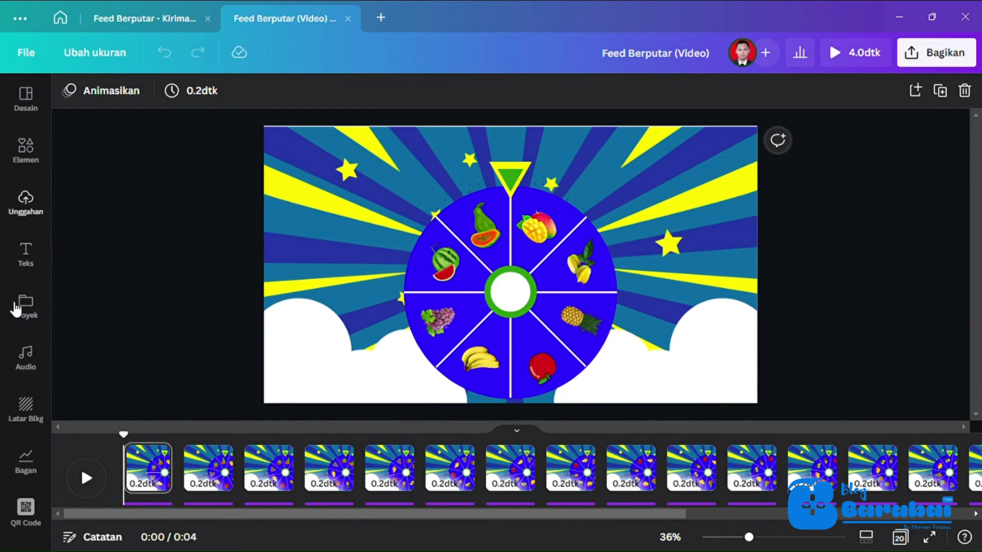
- Try to add the Wood Impact 22 sound effect from the audio library to the video
click(39, 351)
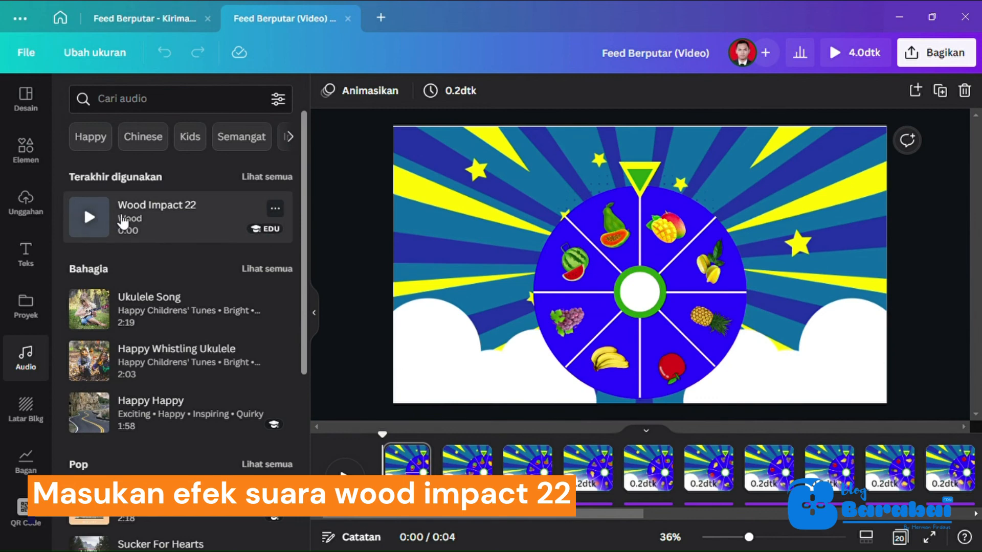
click(119, 217)
click(142, 212)
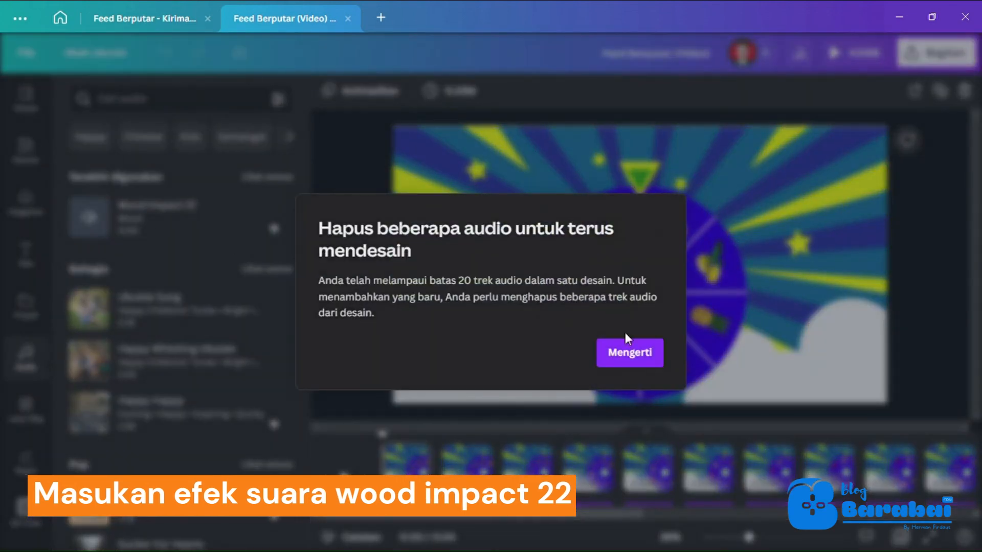
click(645, 354)
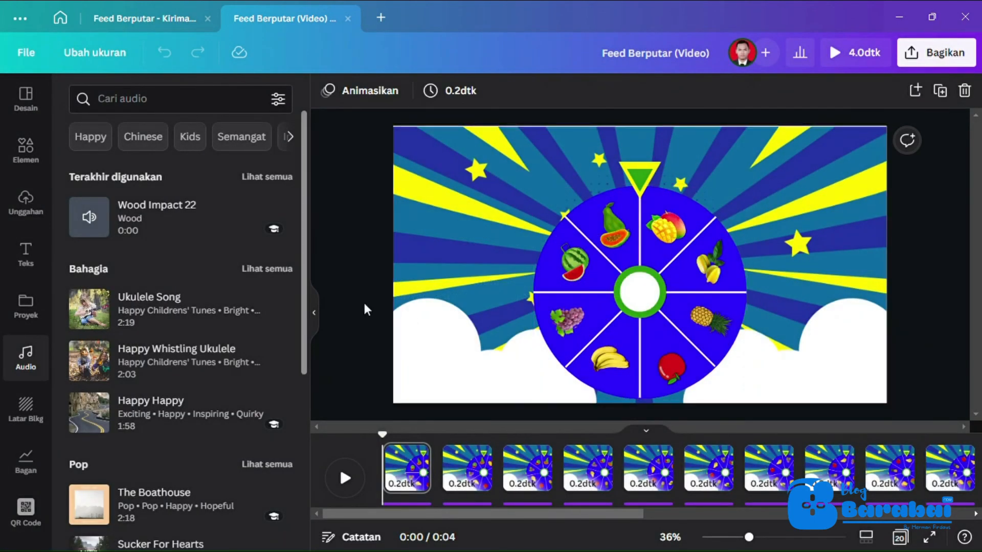
- Close the audio library and play the full preview of the spinning wheel video
click(315, 313)
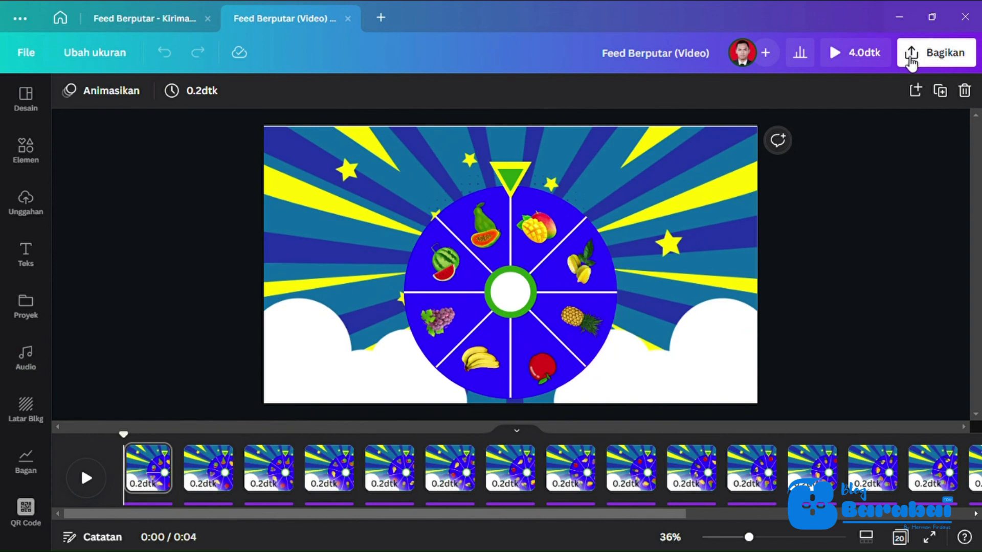
click(859, 53)
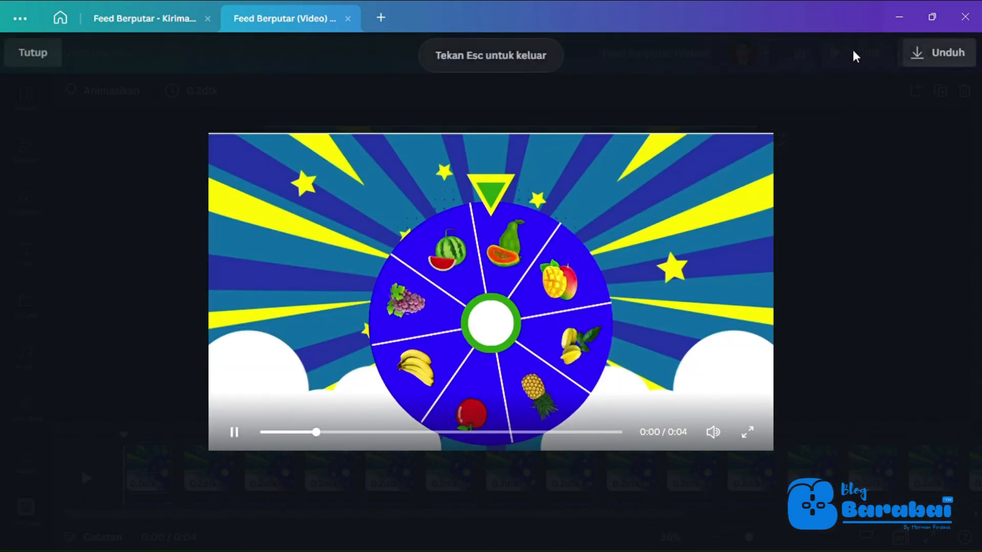